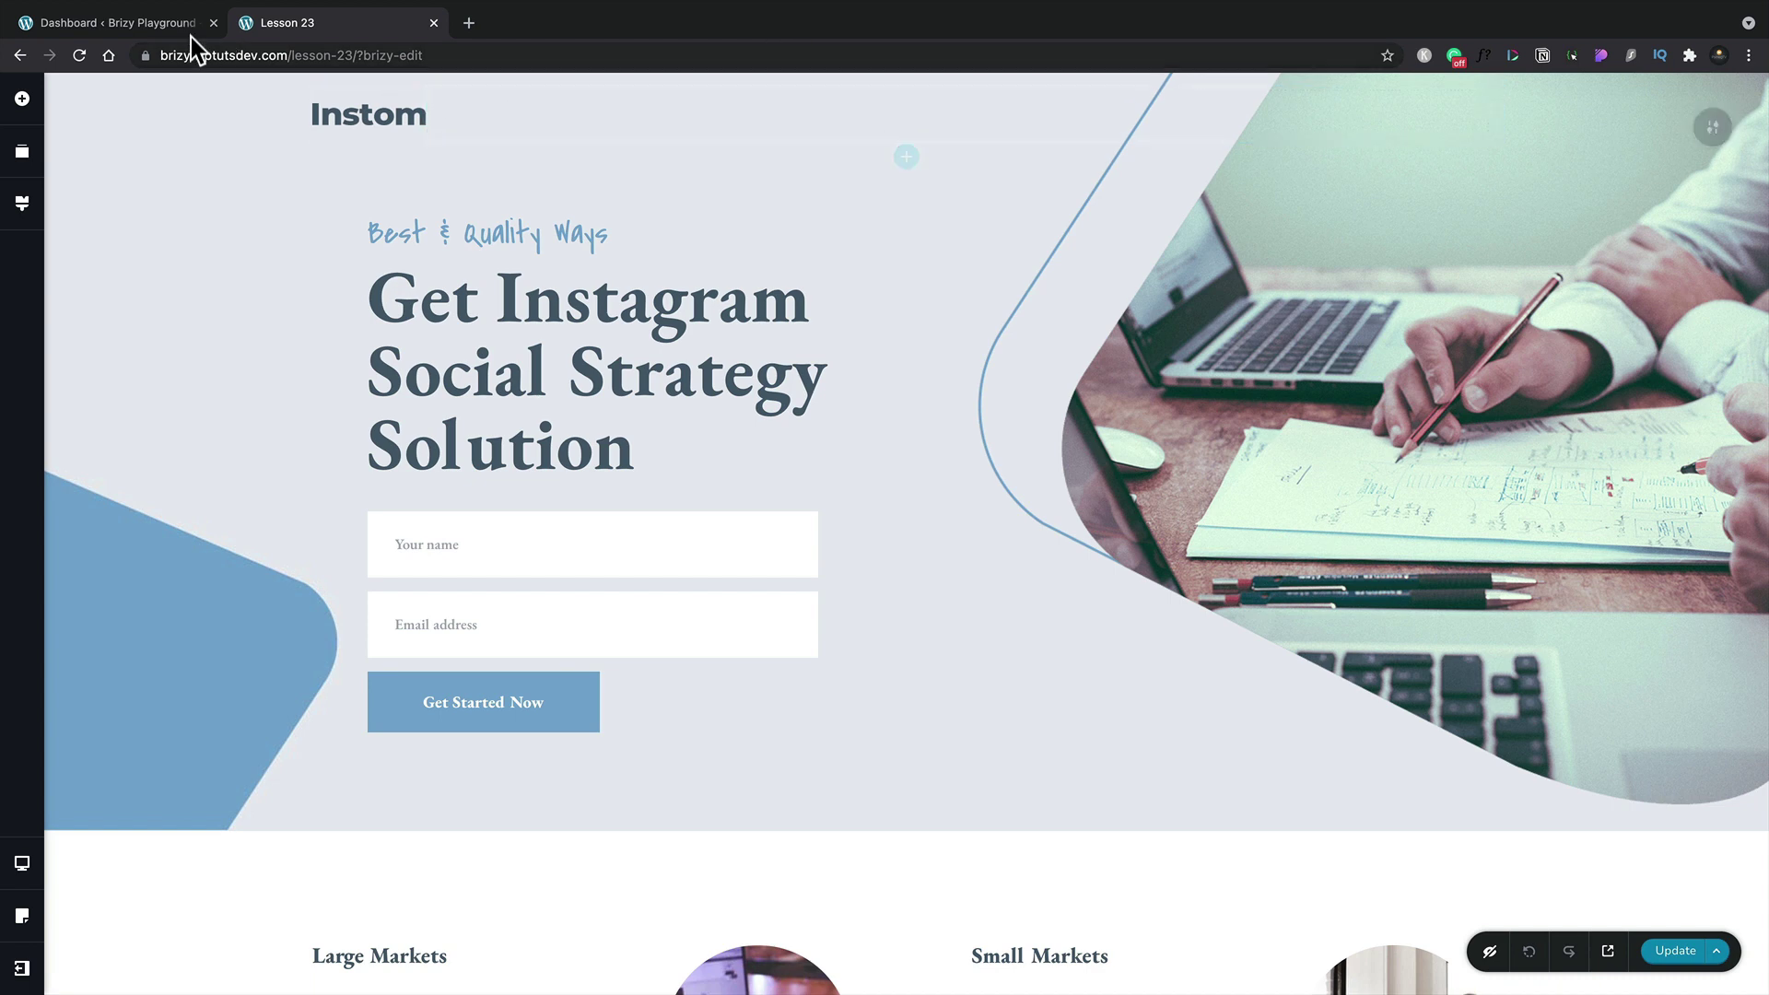
Step: Go from the WordPress dashboard to the Brizy Popups list
click(147, 24)
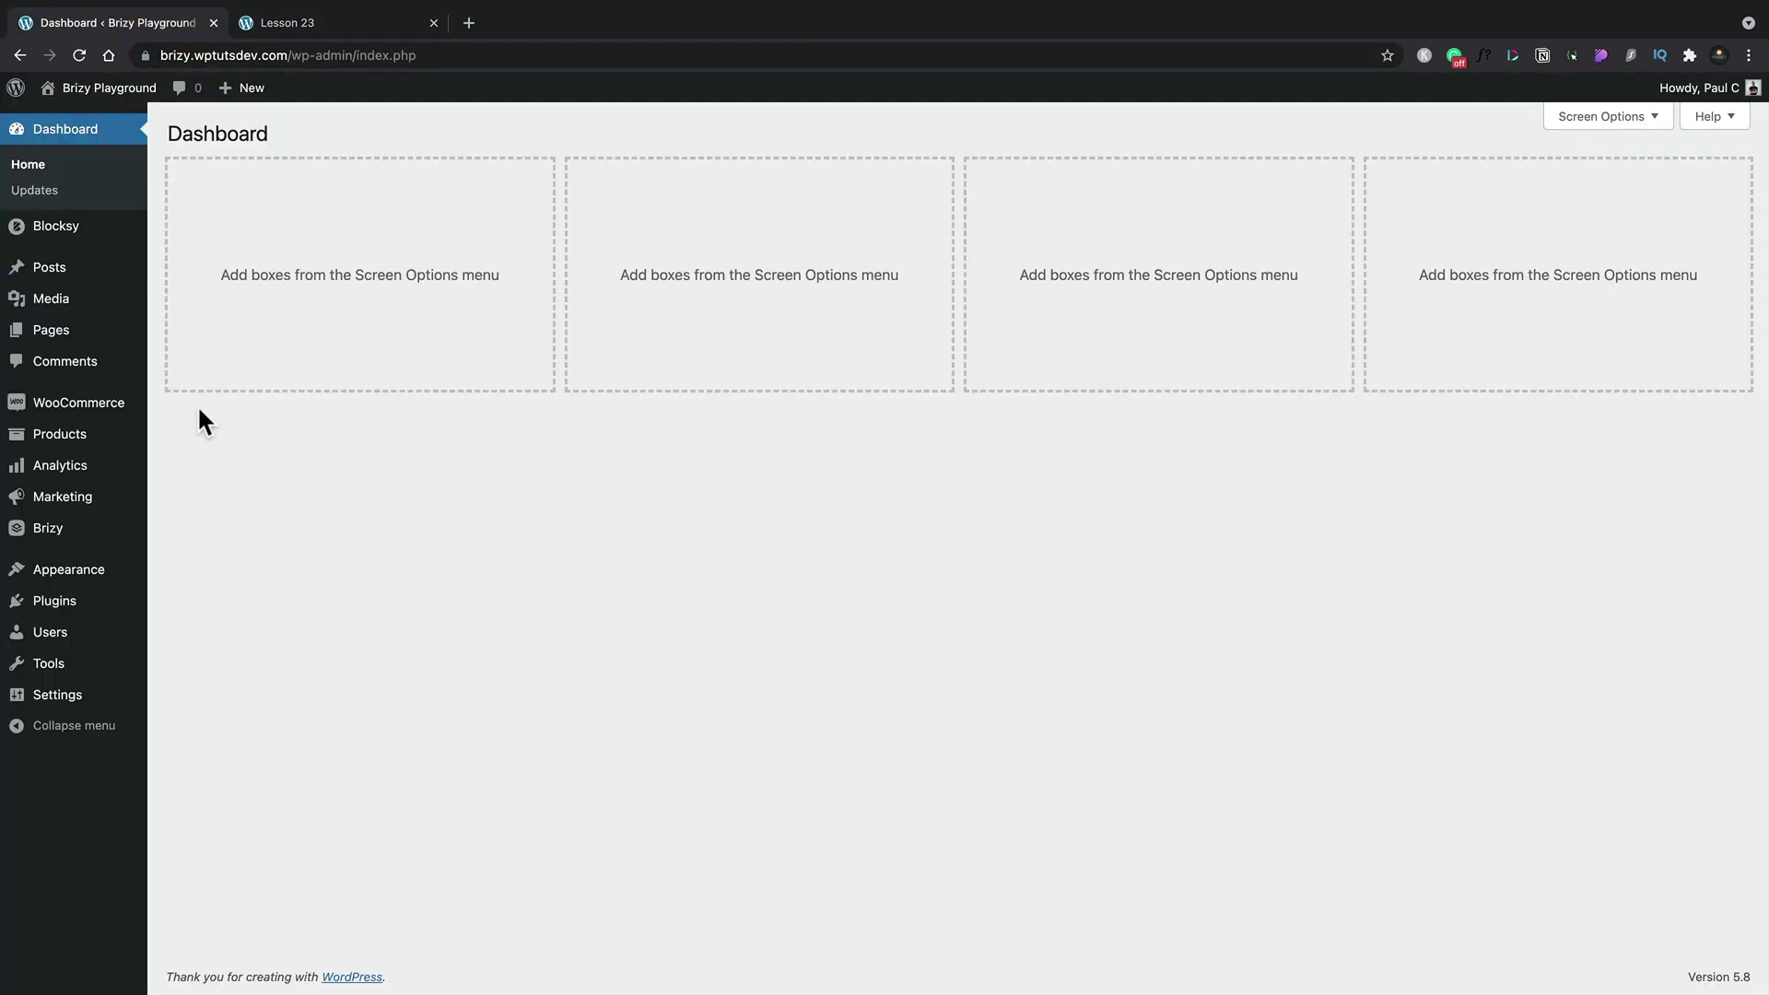
mouse_move(71, 532)
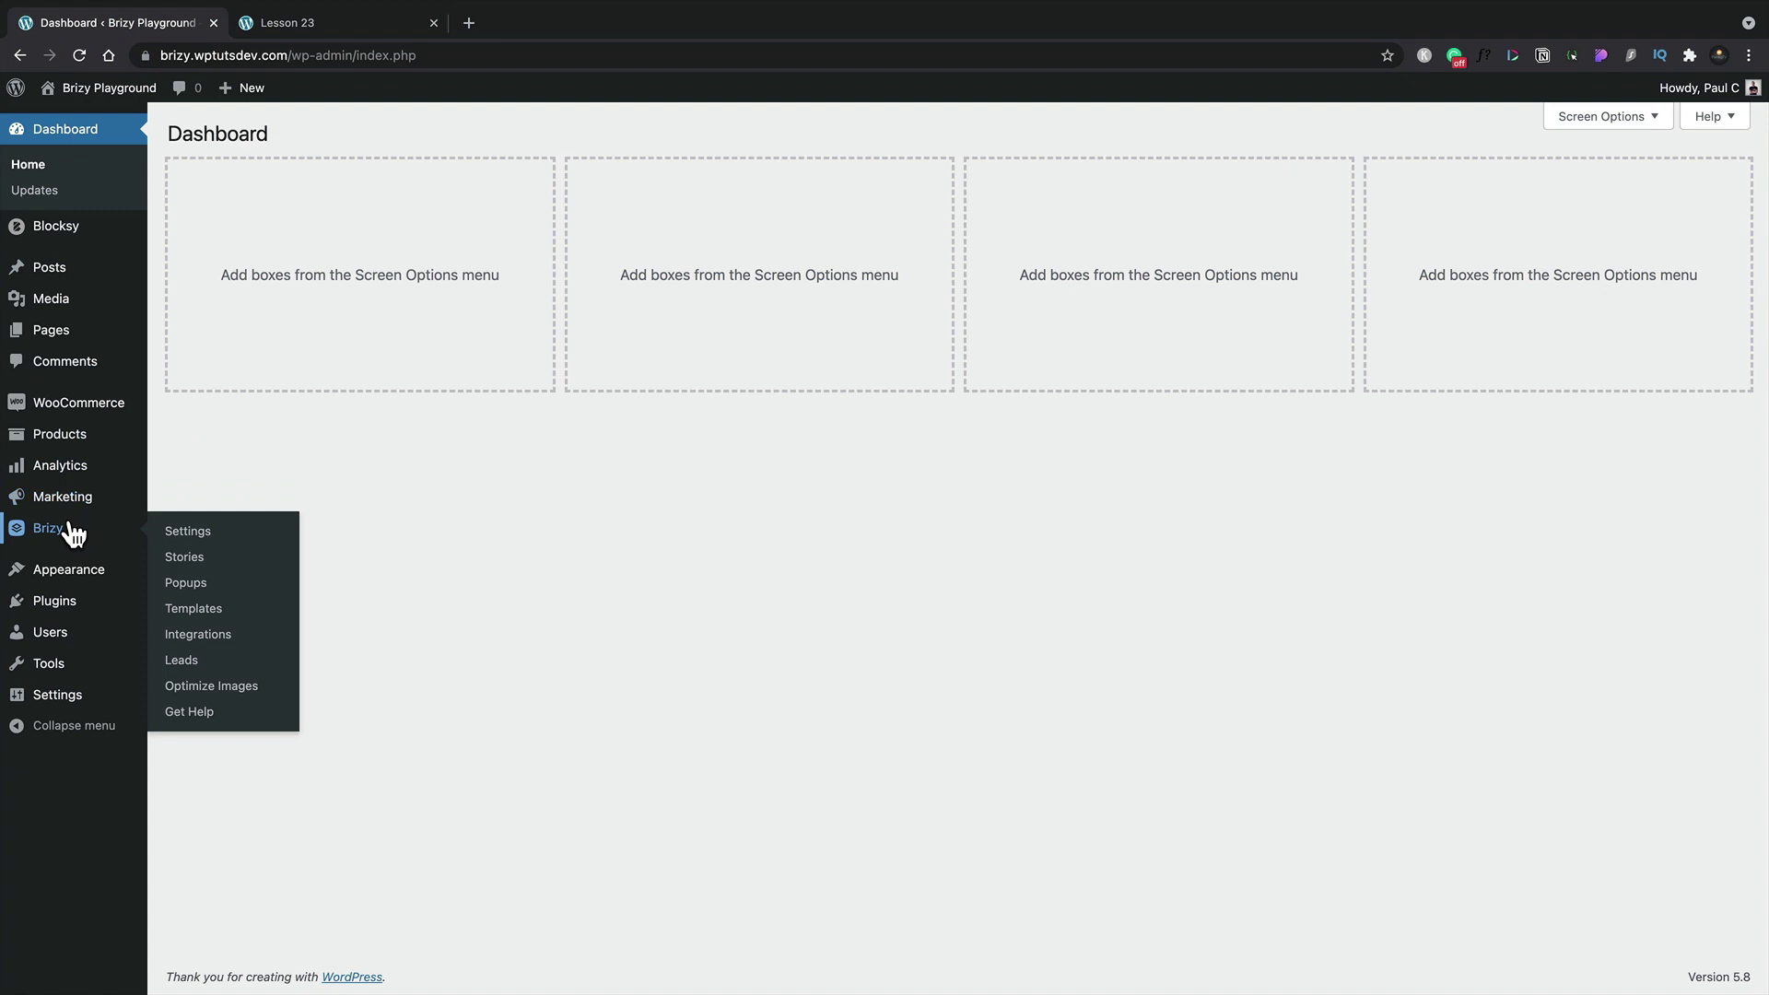
click(191, 588)
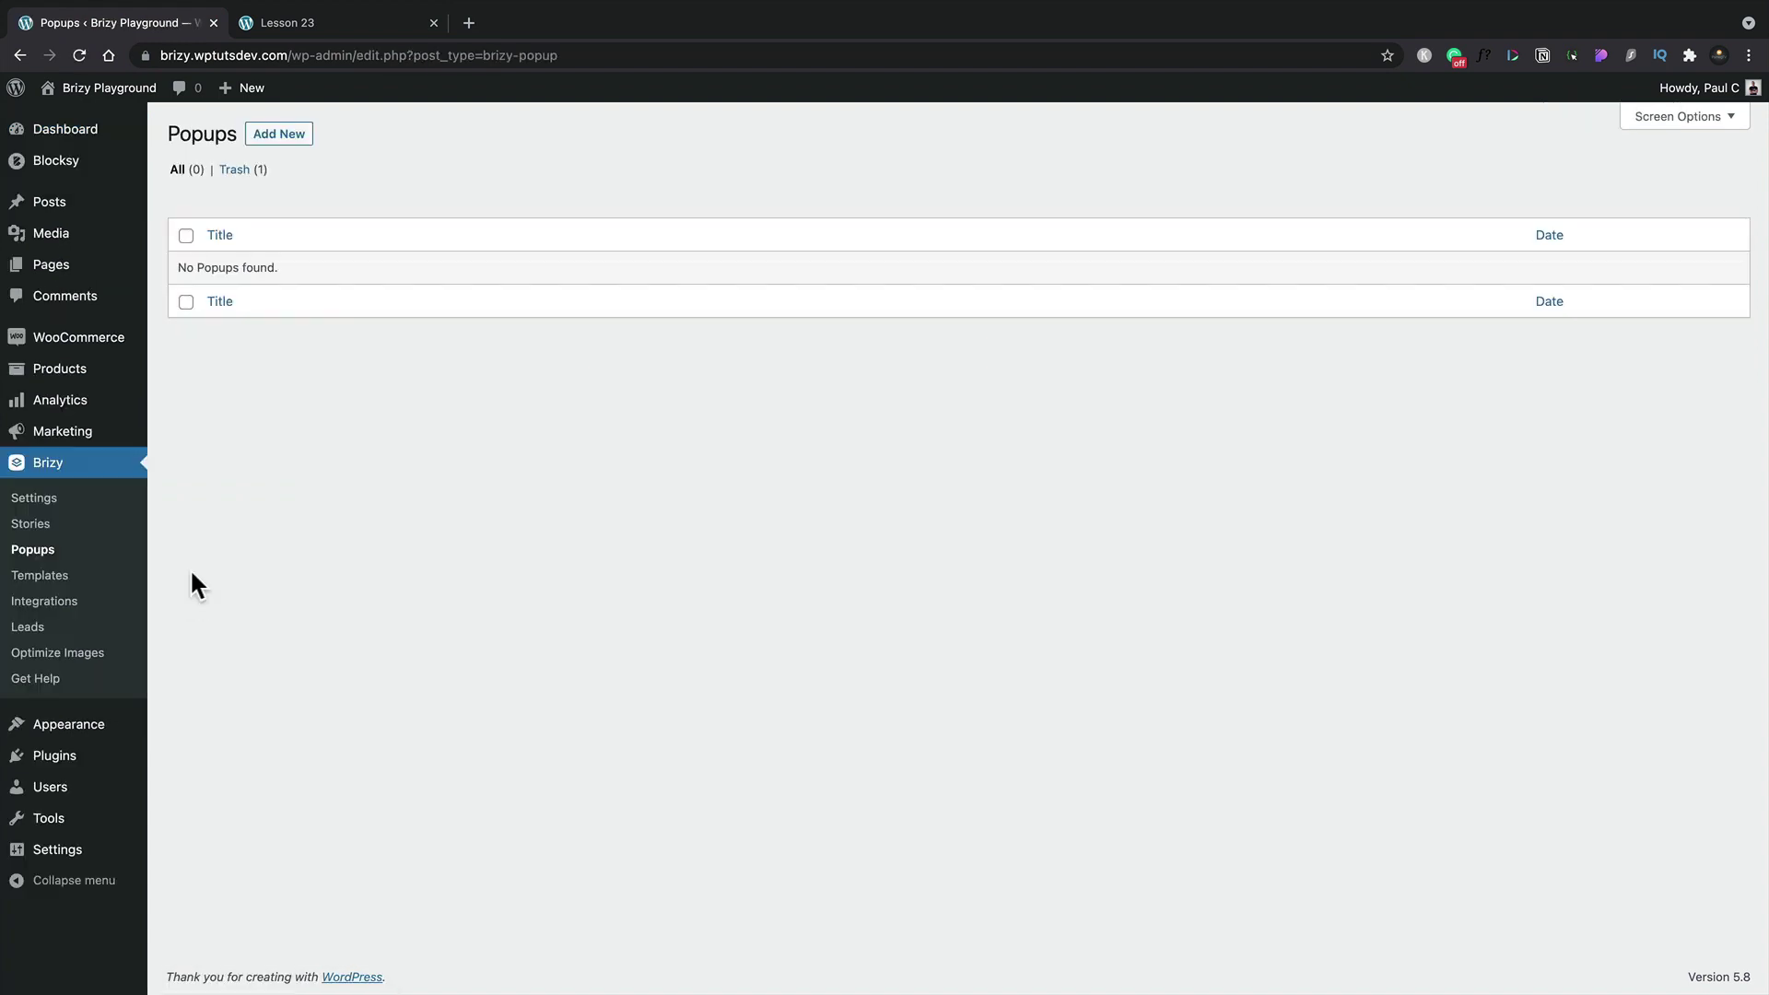
Step: Add a new popup titled 'Discount', publish it, and edit it with Brizy
click(276, 138)
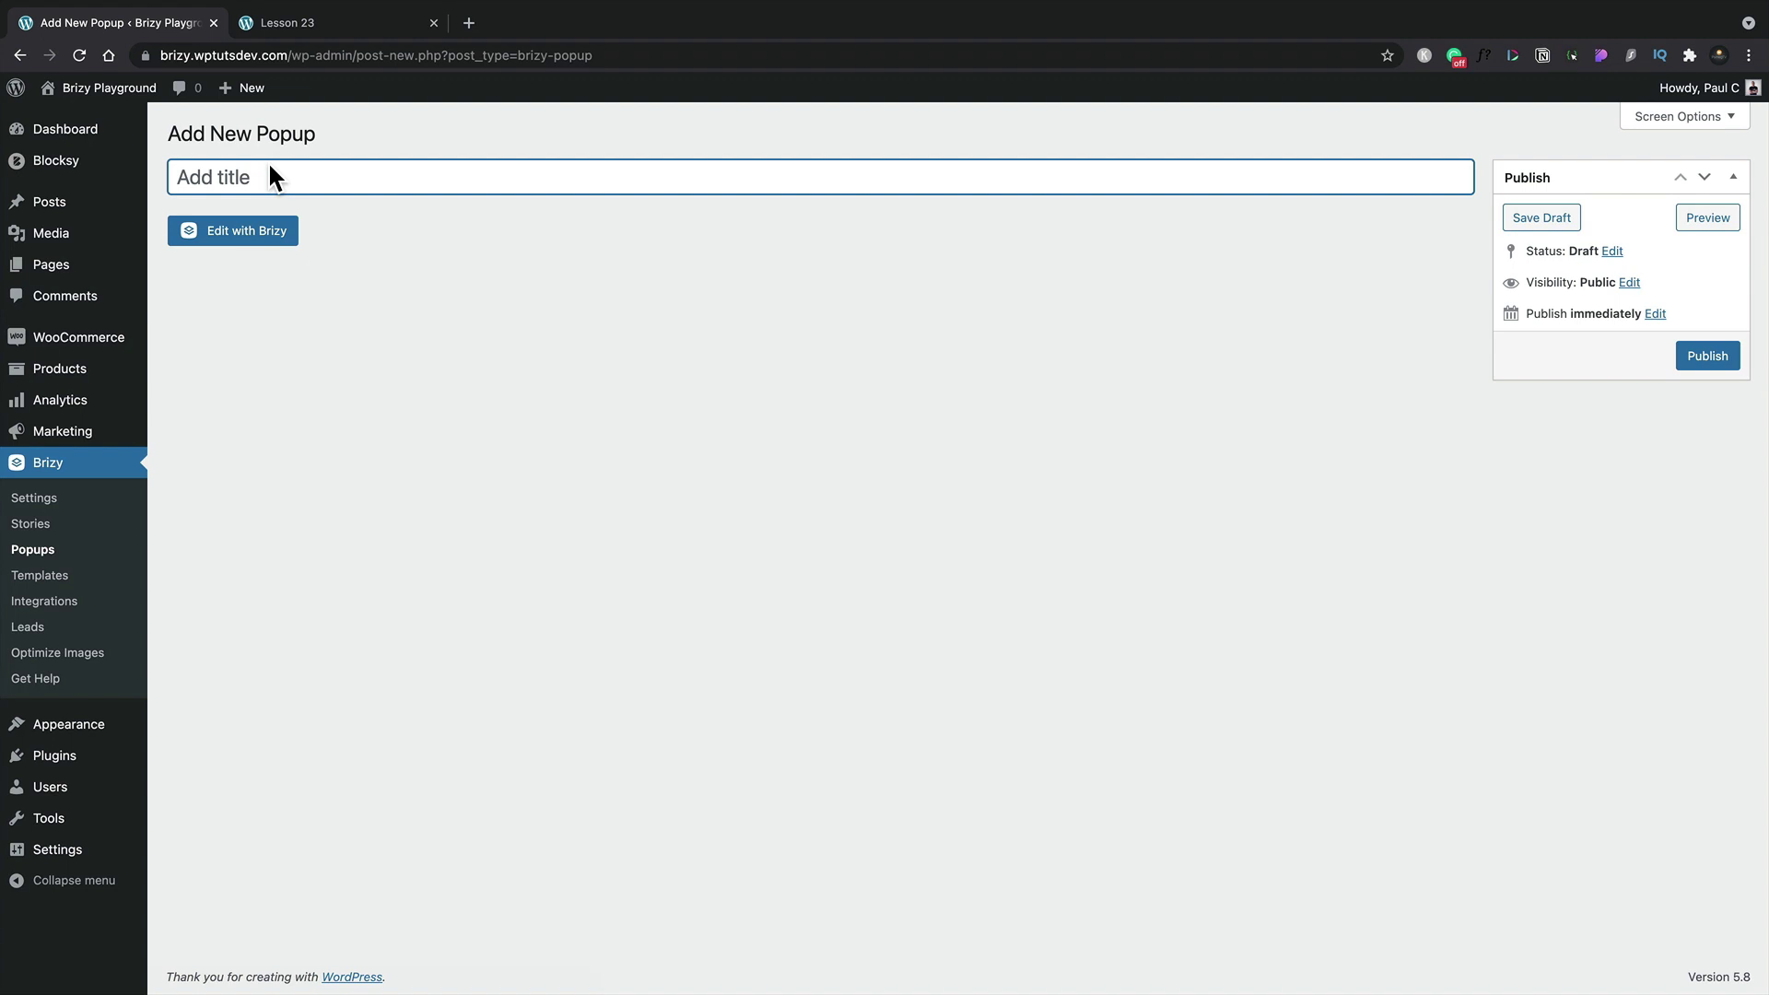
click(267, 177)
text(Discount)
click(1730, 355)
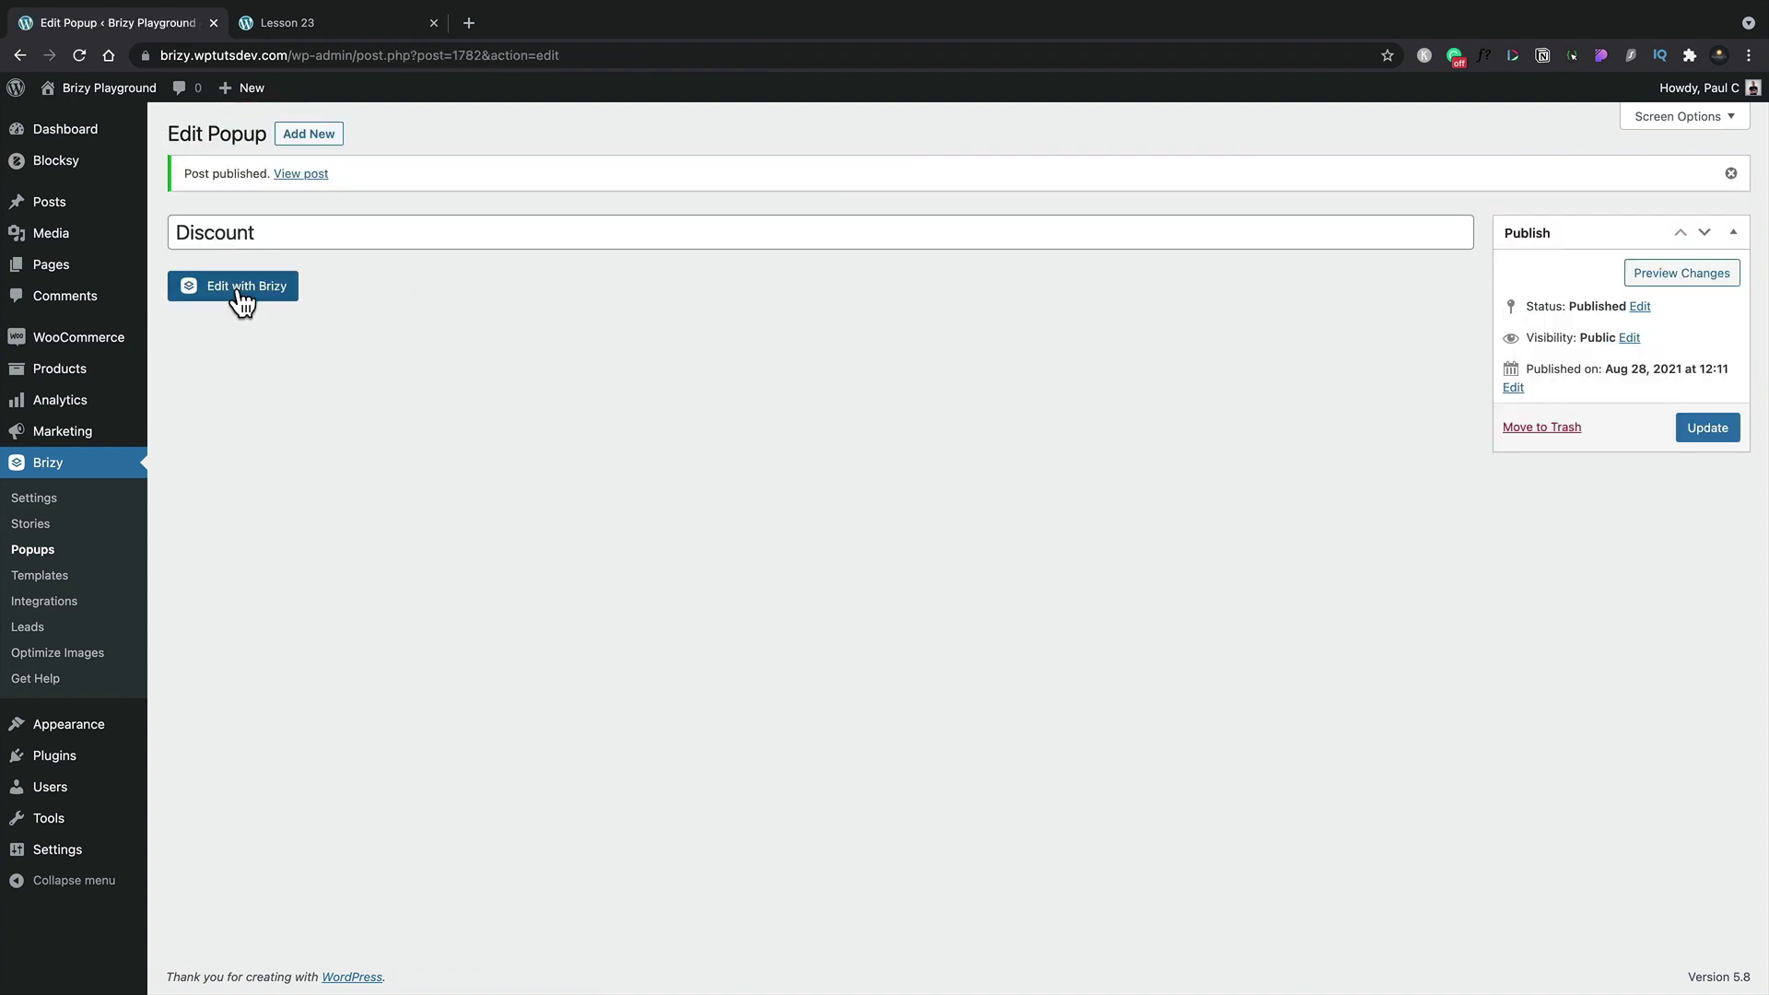
click(241, 301)
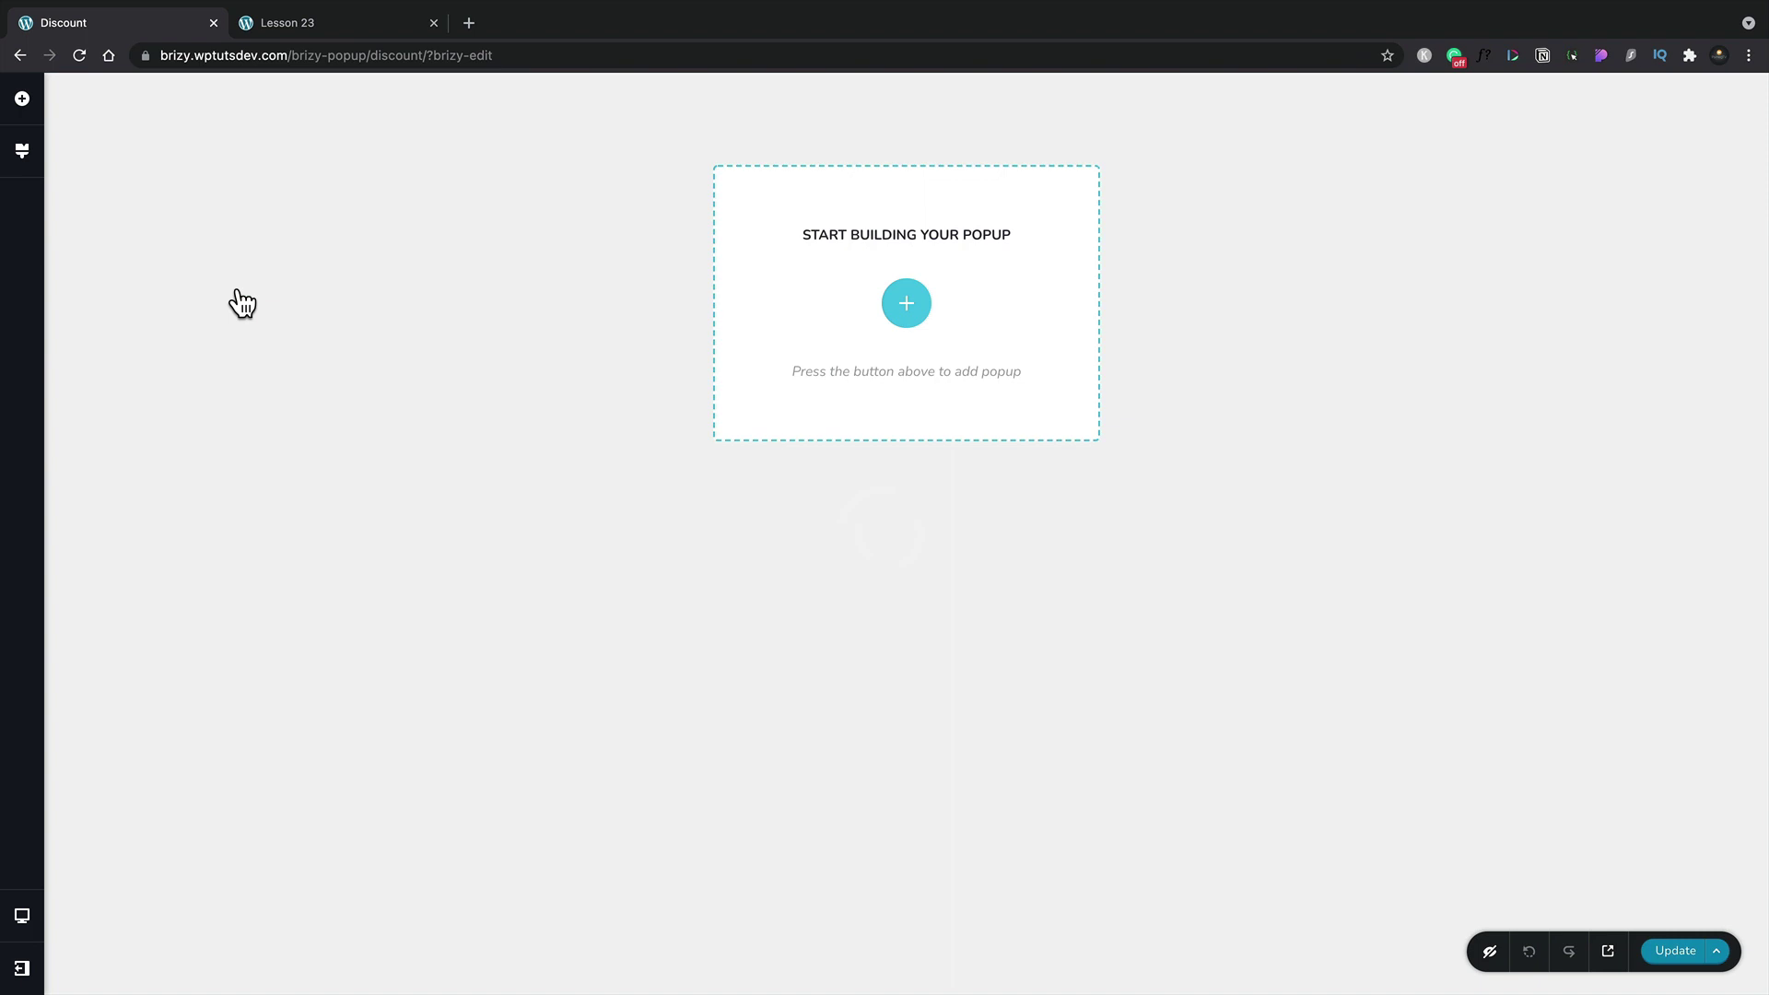
Step: Insert the first Subscribe-category newsletter template with email field and Join Now button
click(912, 312)
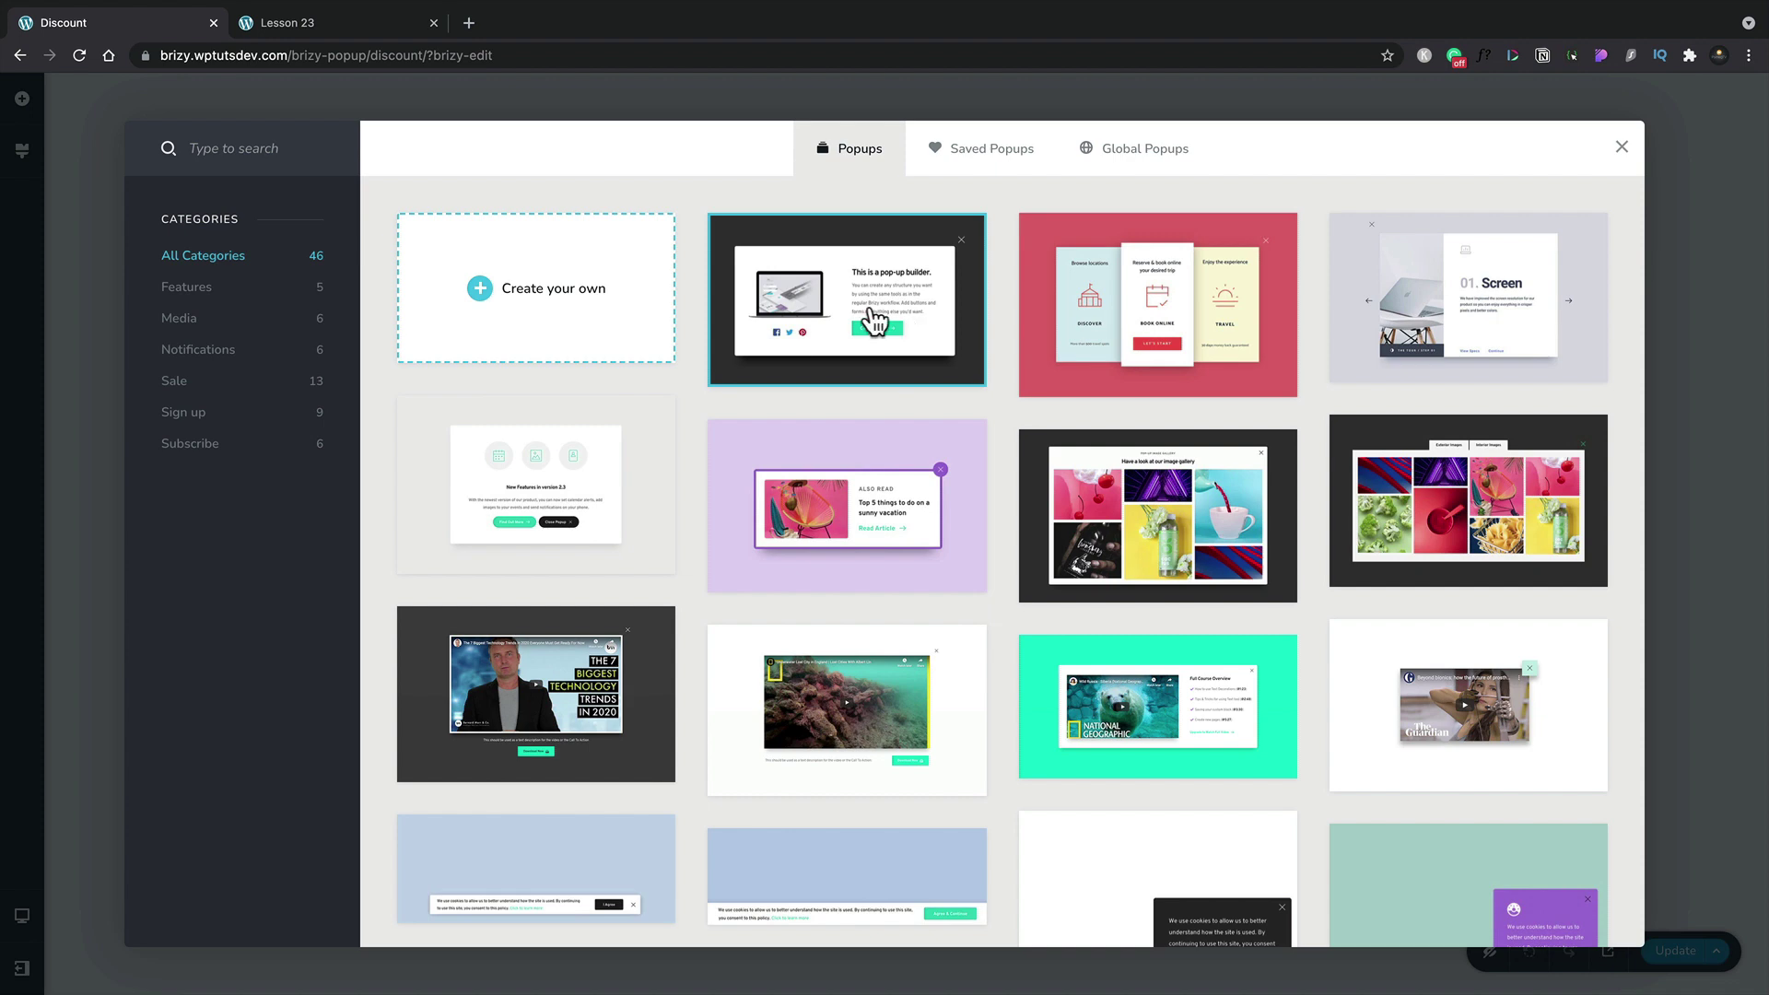
click(212, 449)
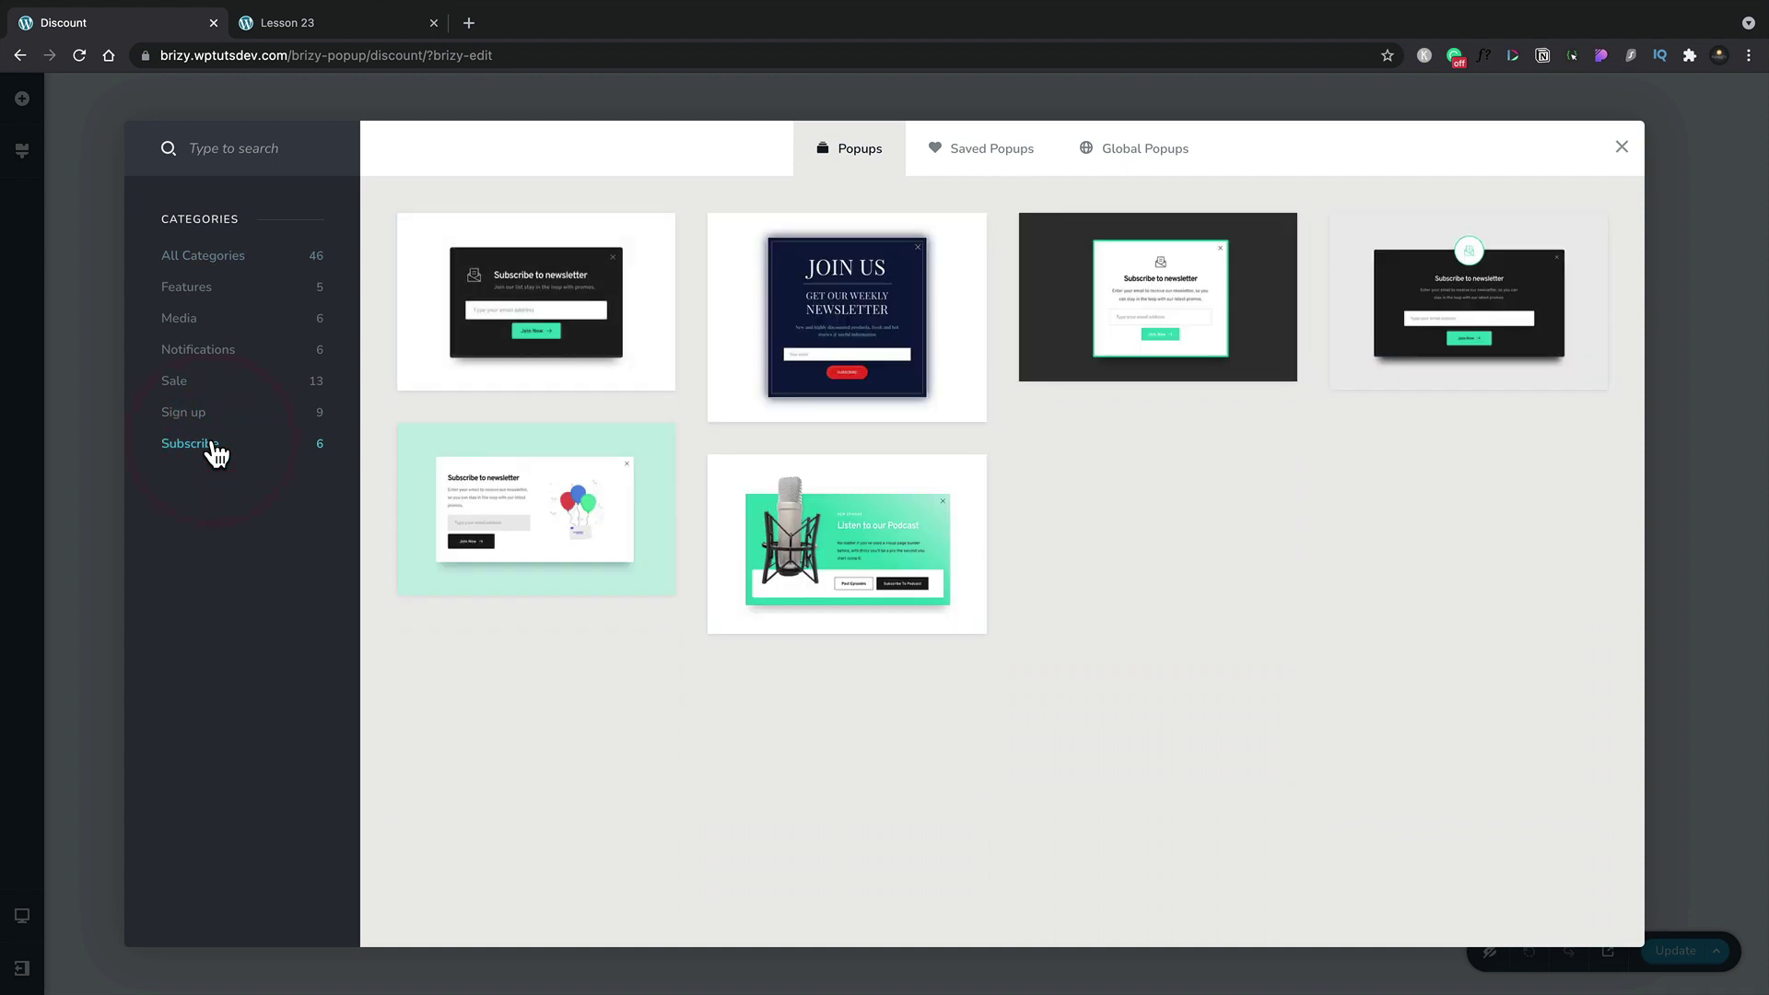
click(528, 303)
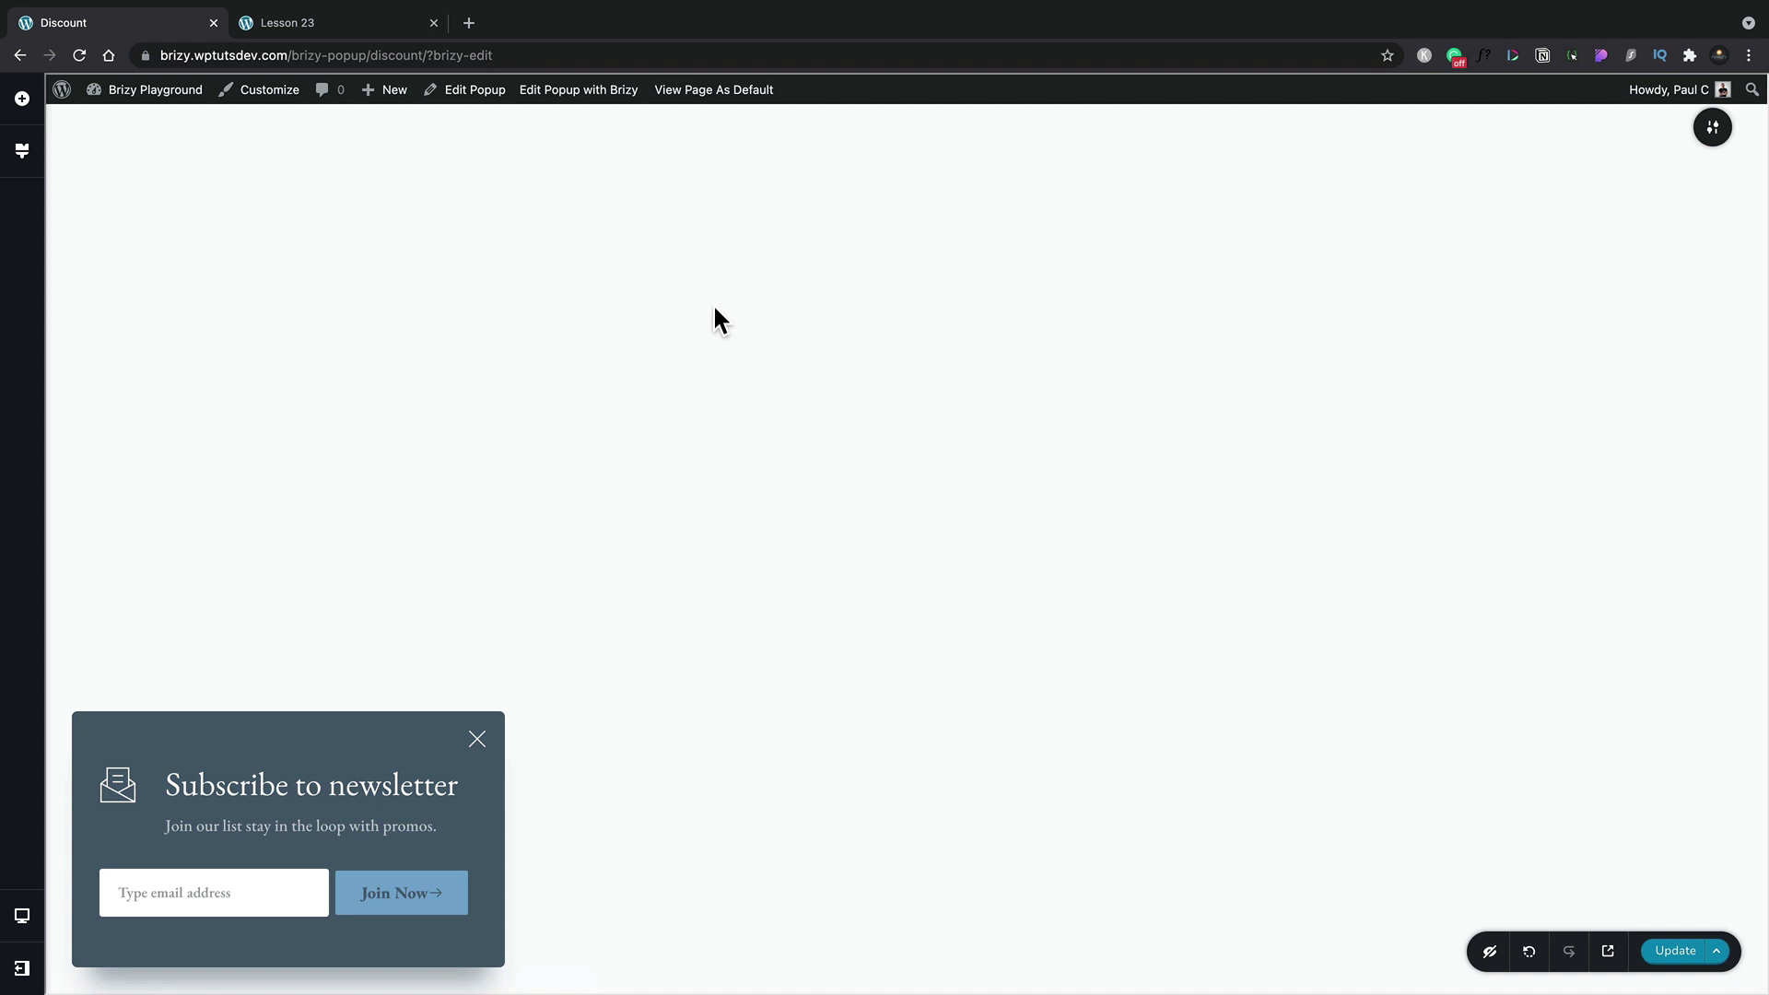
Step: Open the popup's Display Conditions, review Conditions, and return to the On Page Load trigger
click(1709, 138)
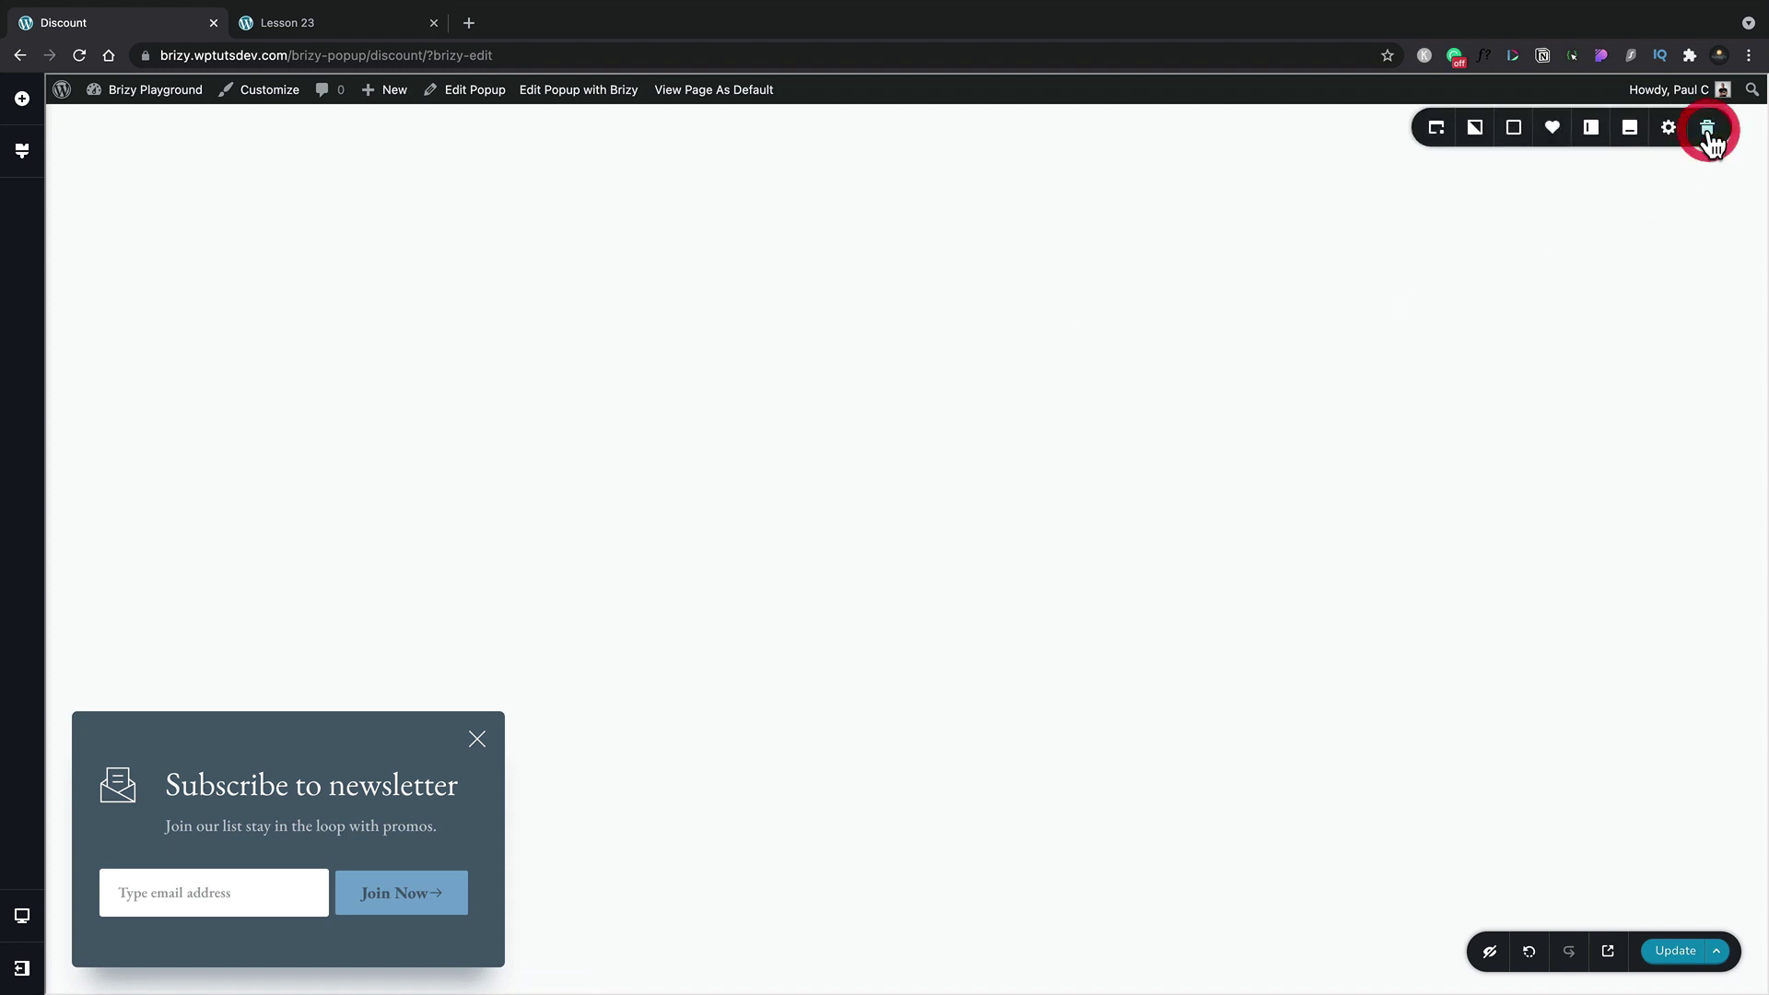
click(1437, 129)
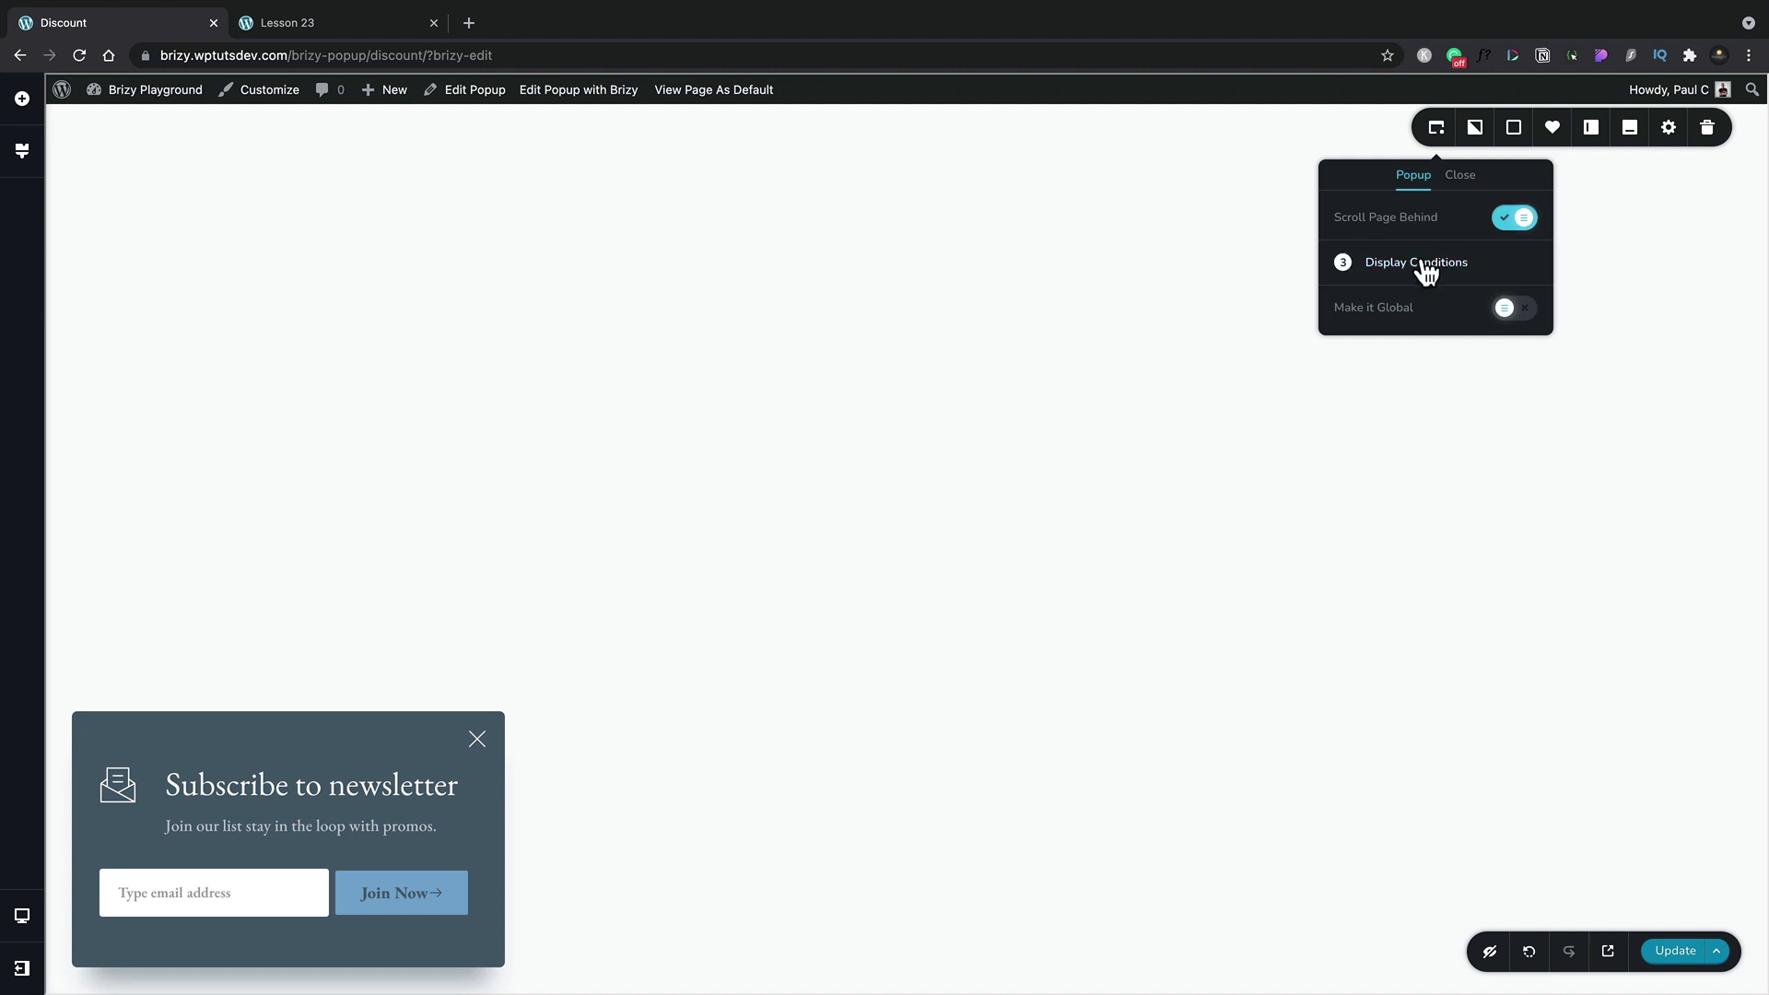
click(1426, 269)
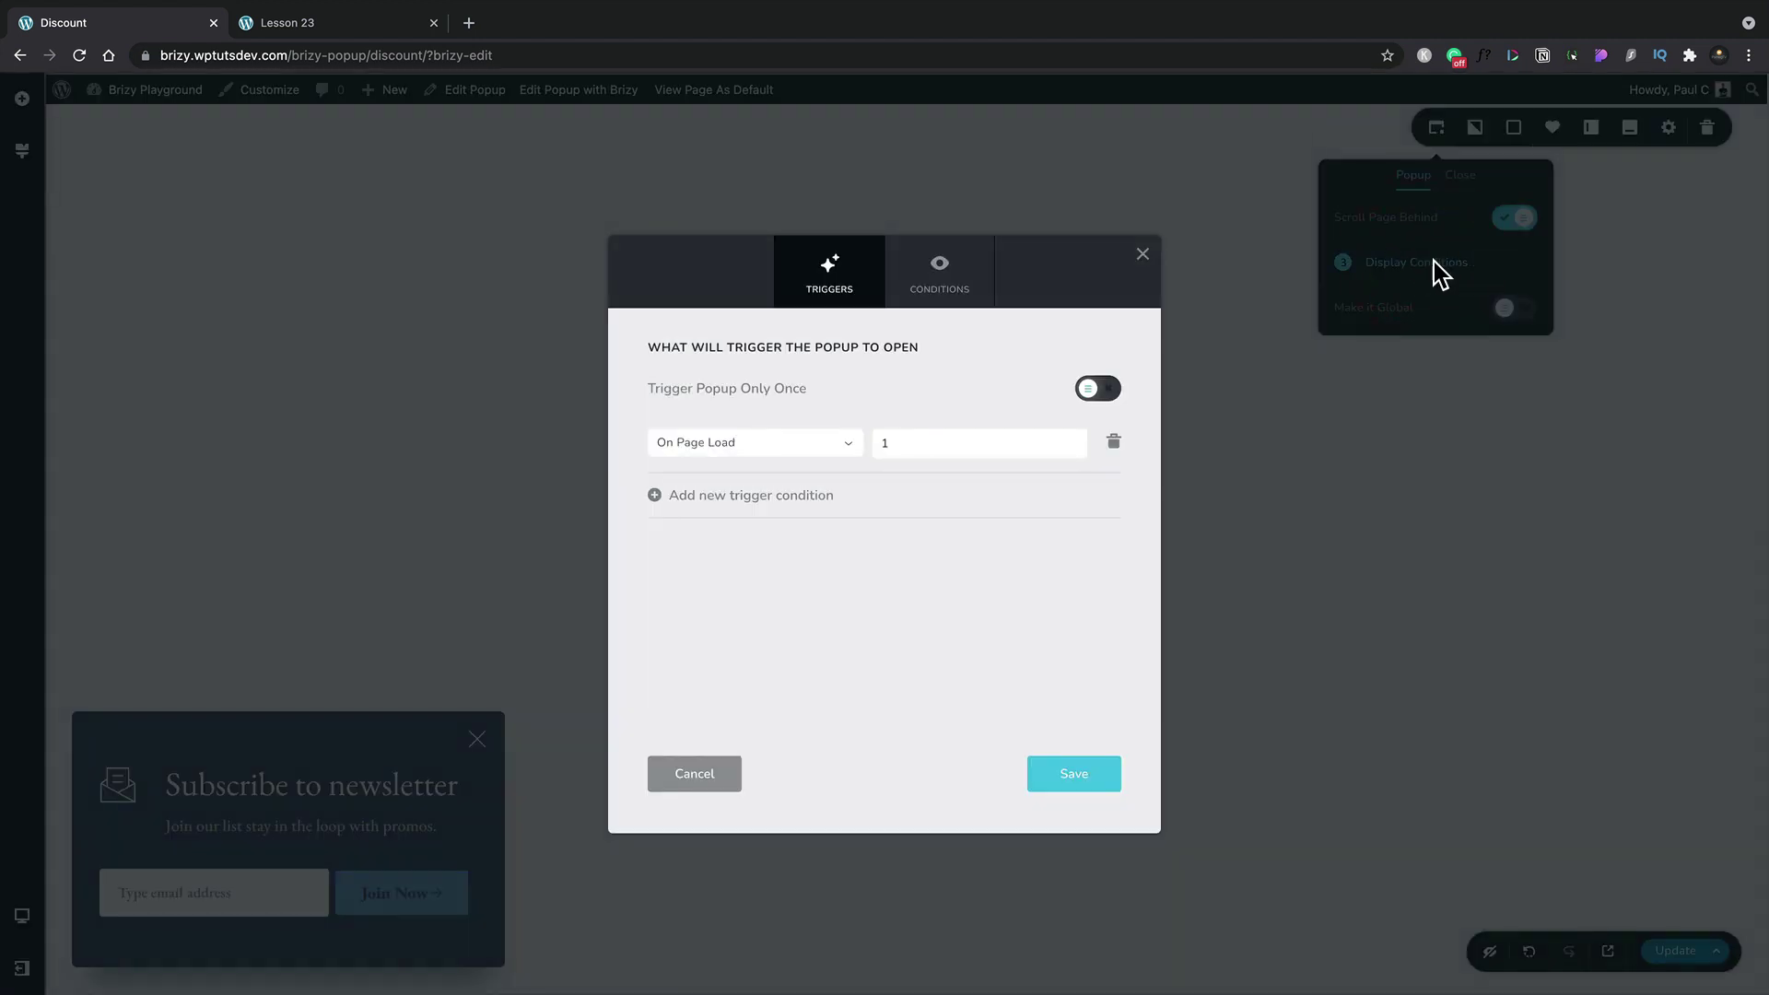
click(947, 291)
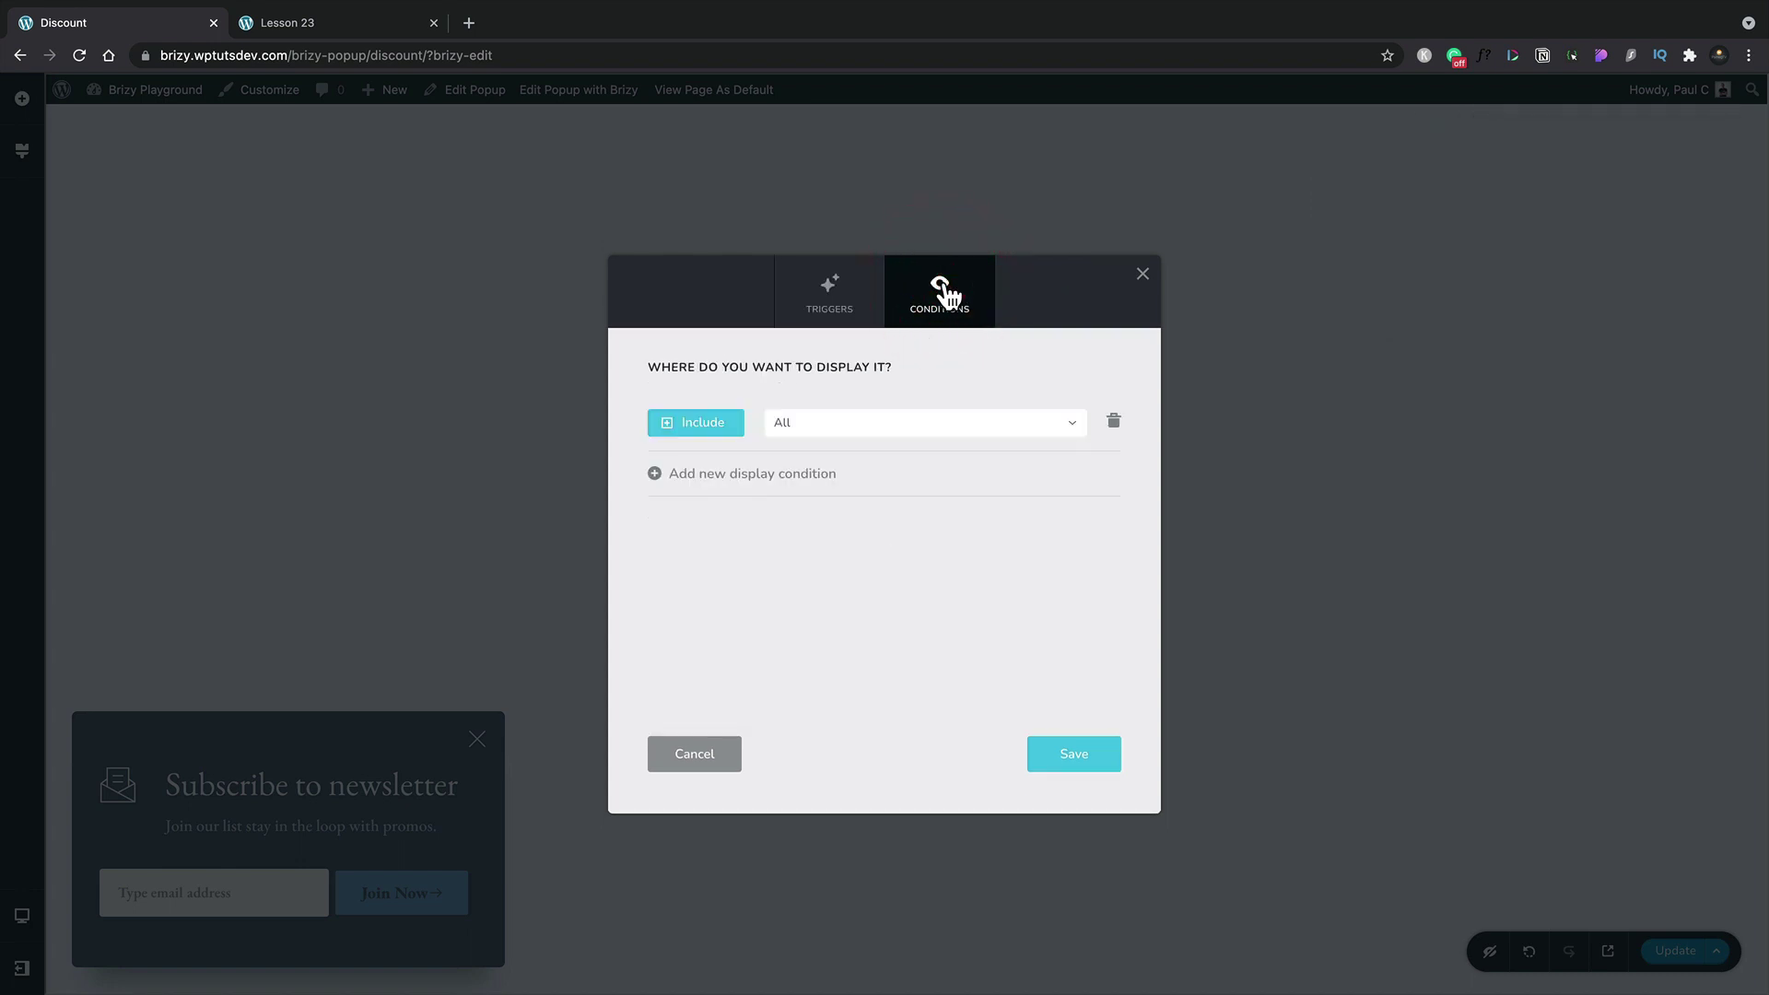
click(839, 298)
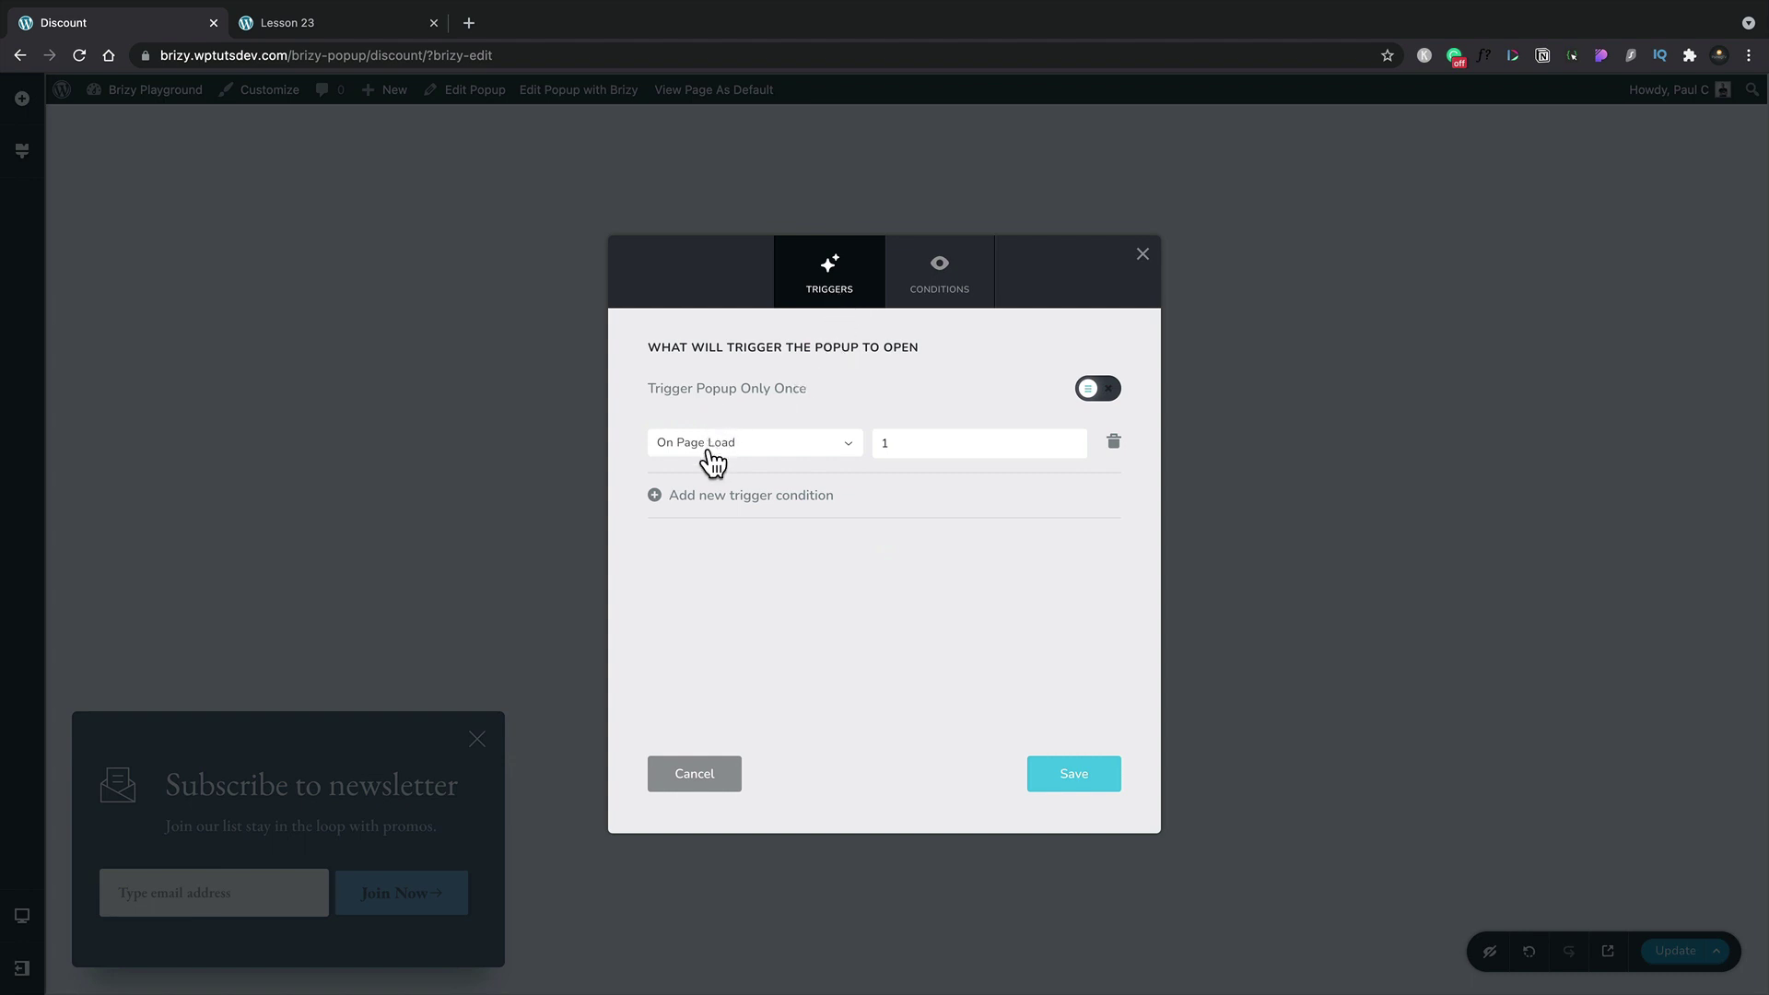
Step: Change the popup trigger from On Page Load to On Page Exit Intent
click(817, 458)
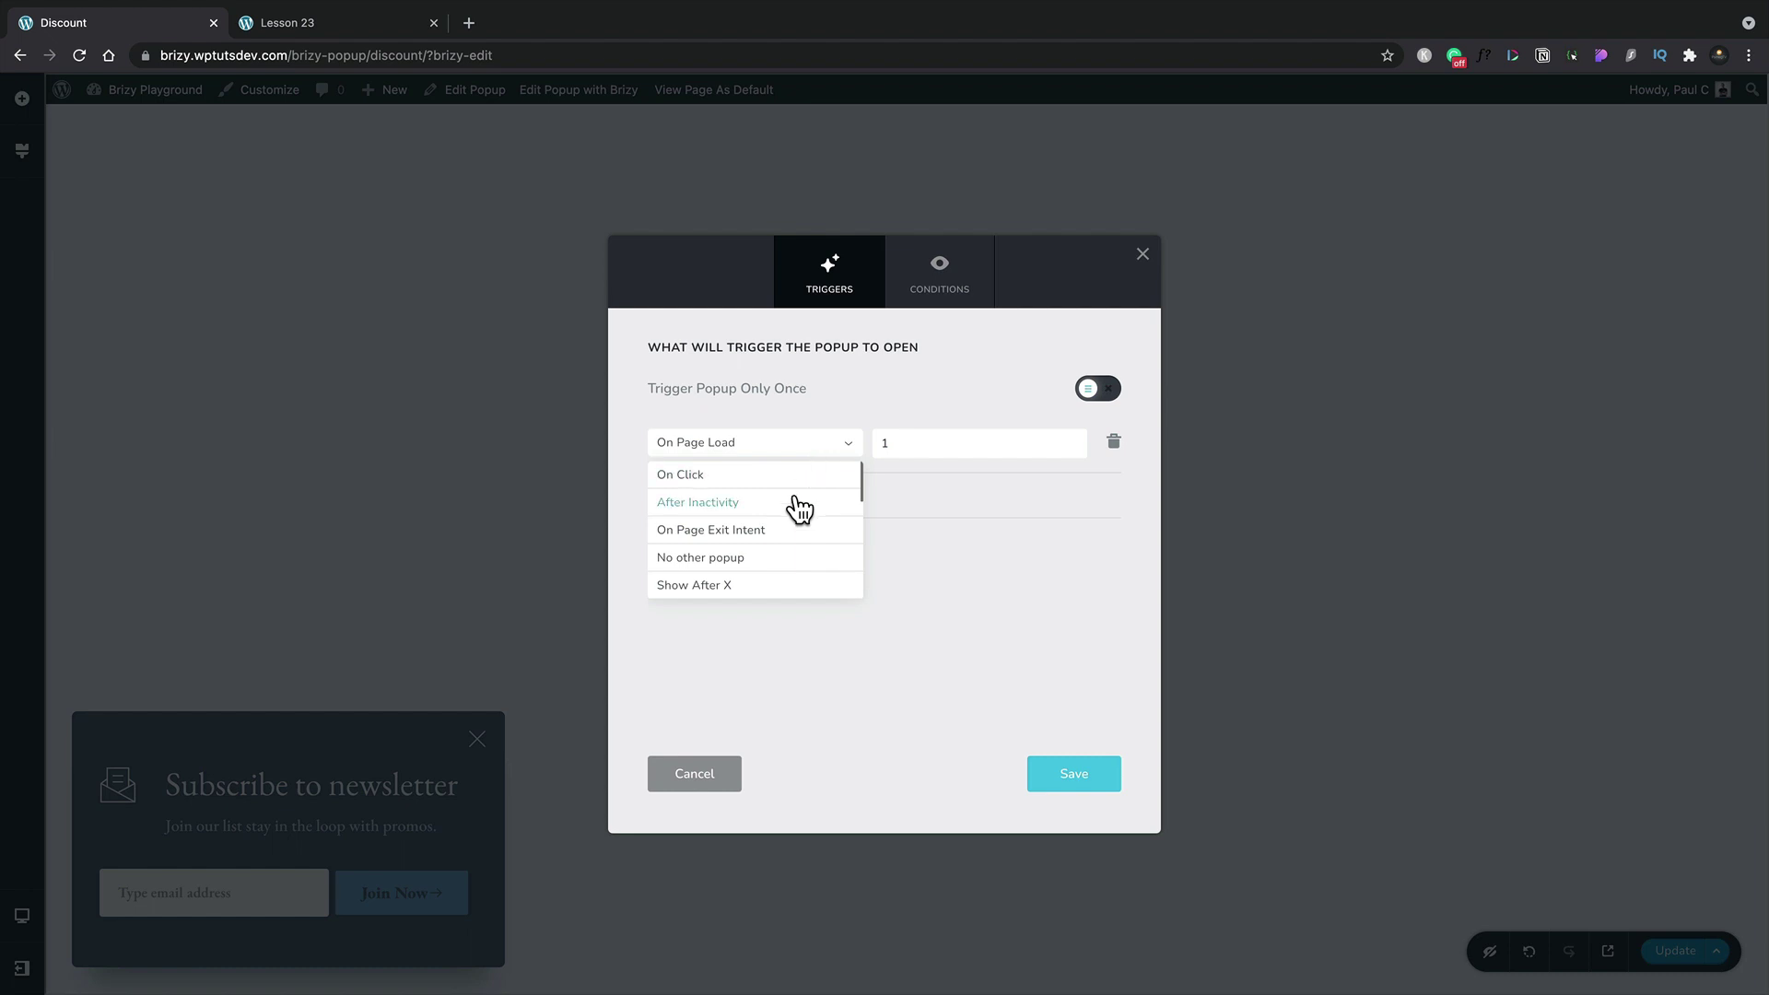
click(796, 501)
click(902, 447)
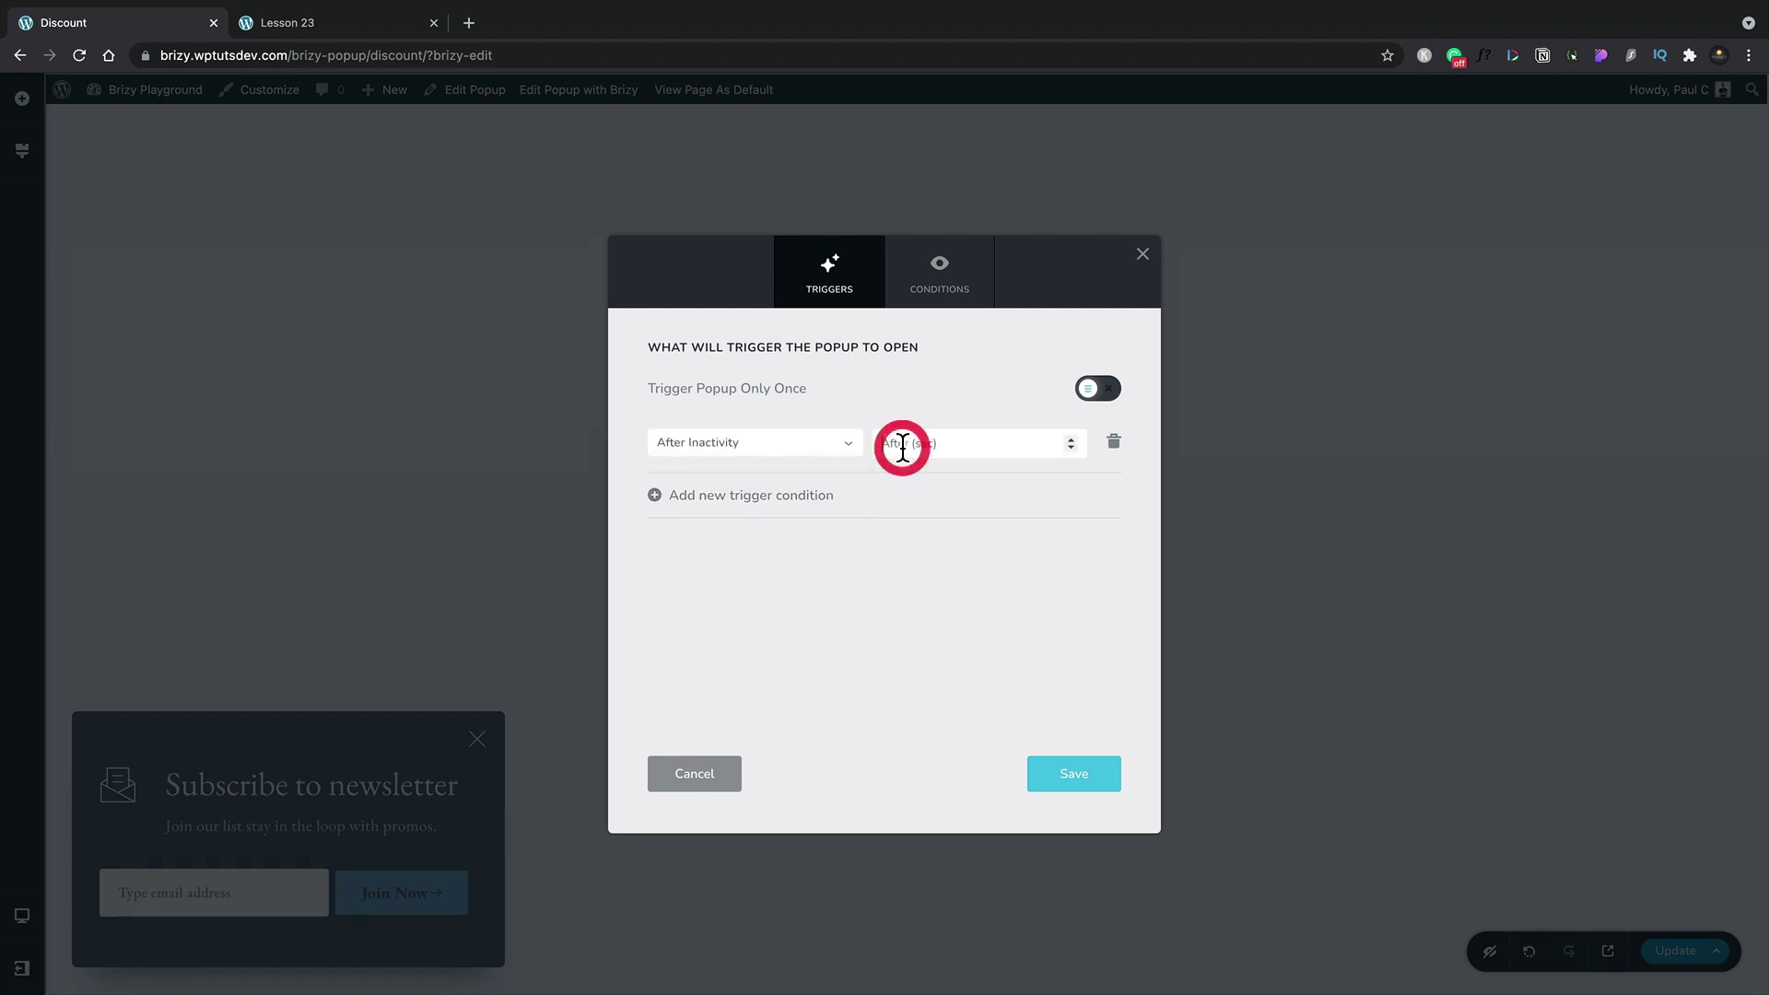
click(849, 446)
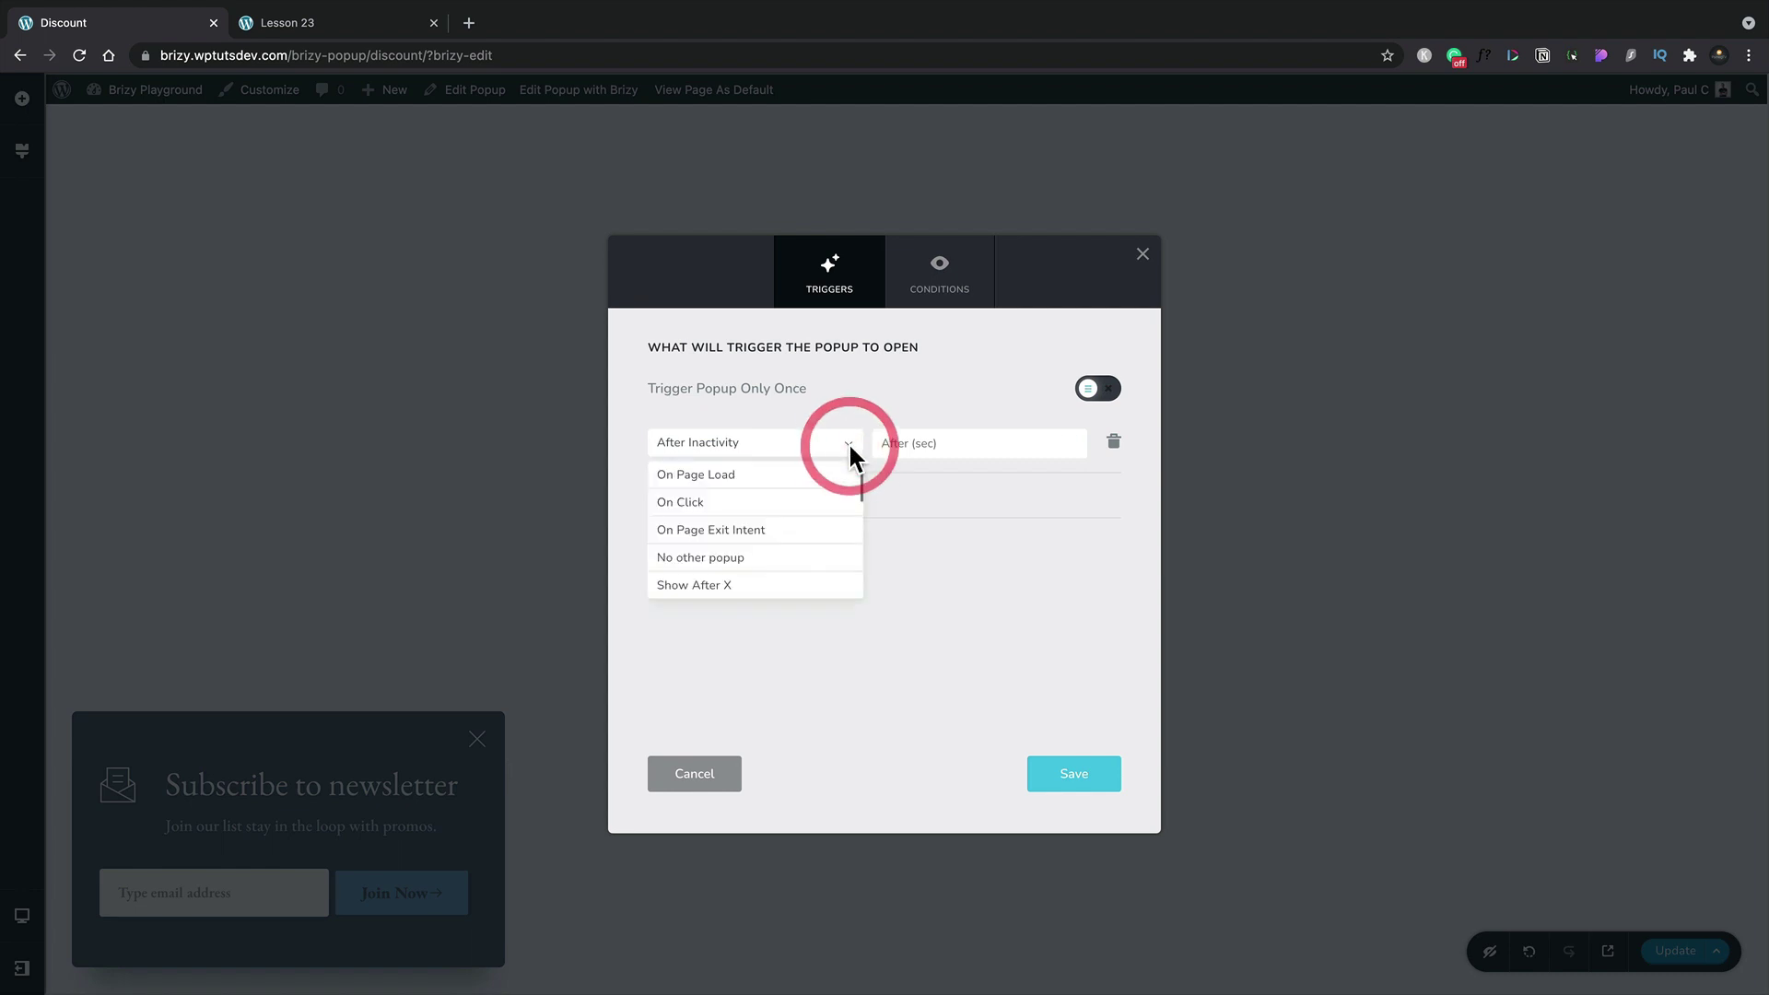
click(774, 532)
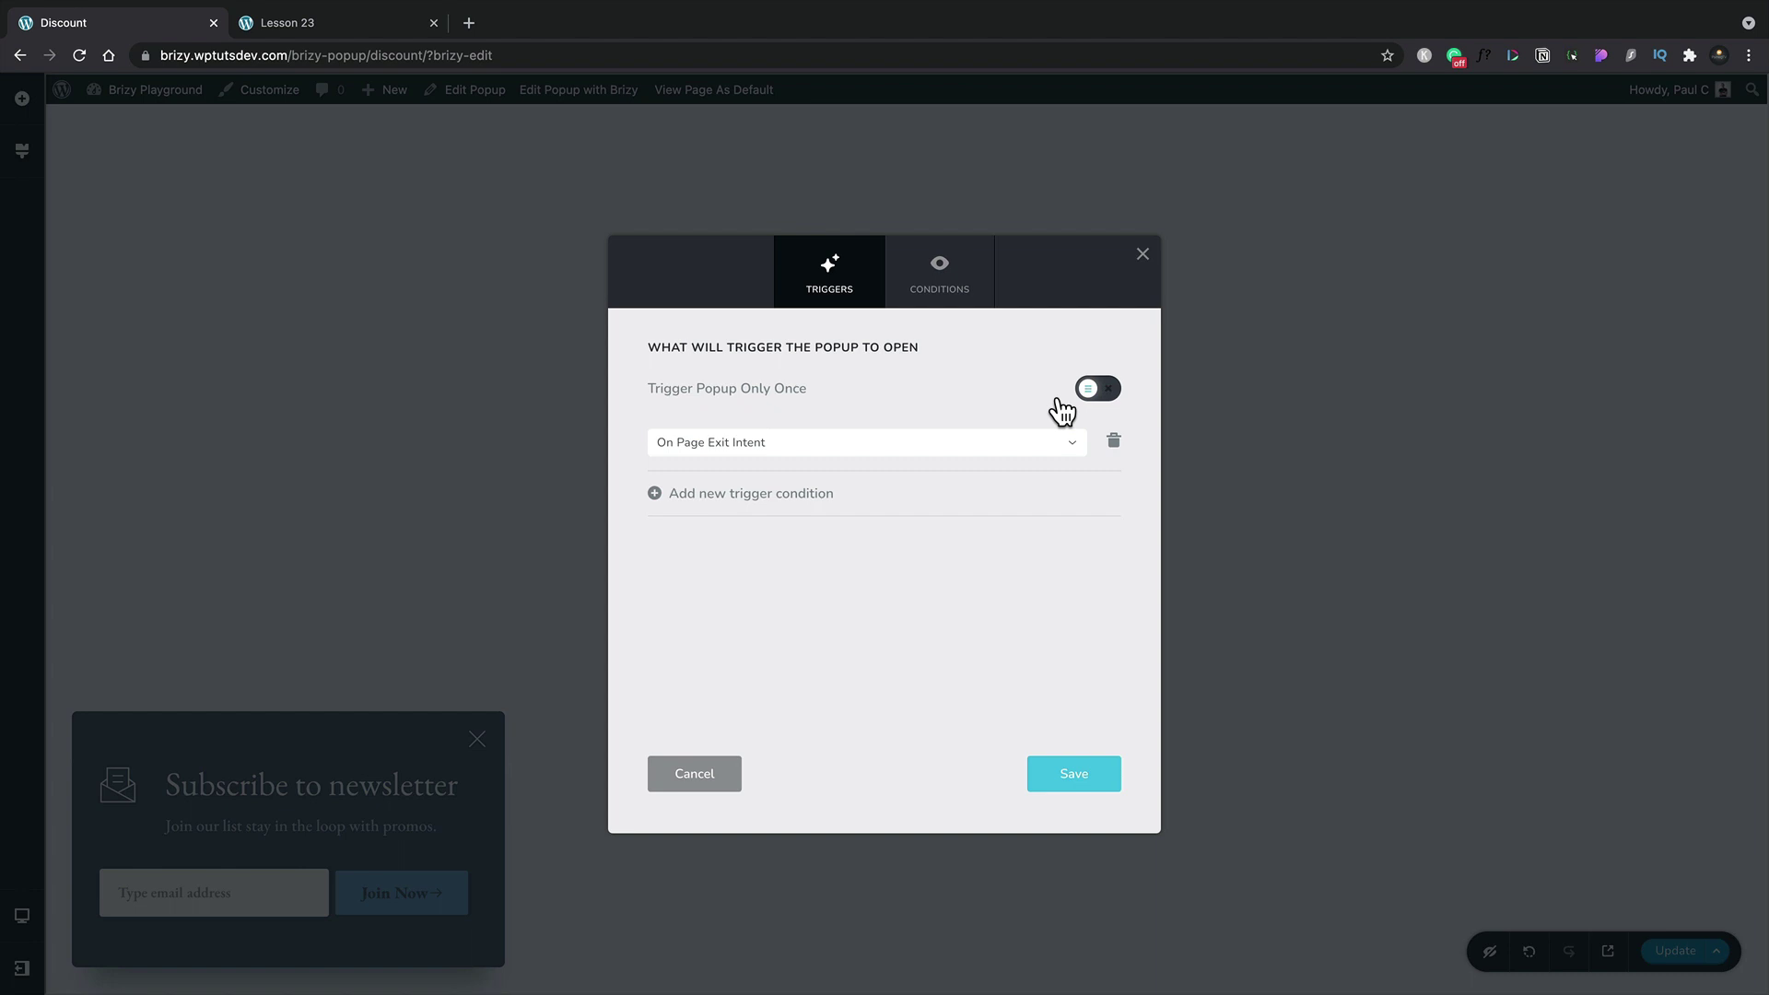
Step: Leave Trigger Only Once off and move to the Conditions settings
click(1103, 392)
click(1103, 392)
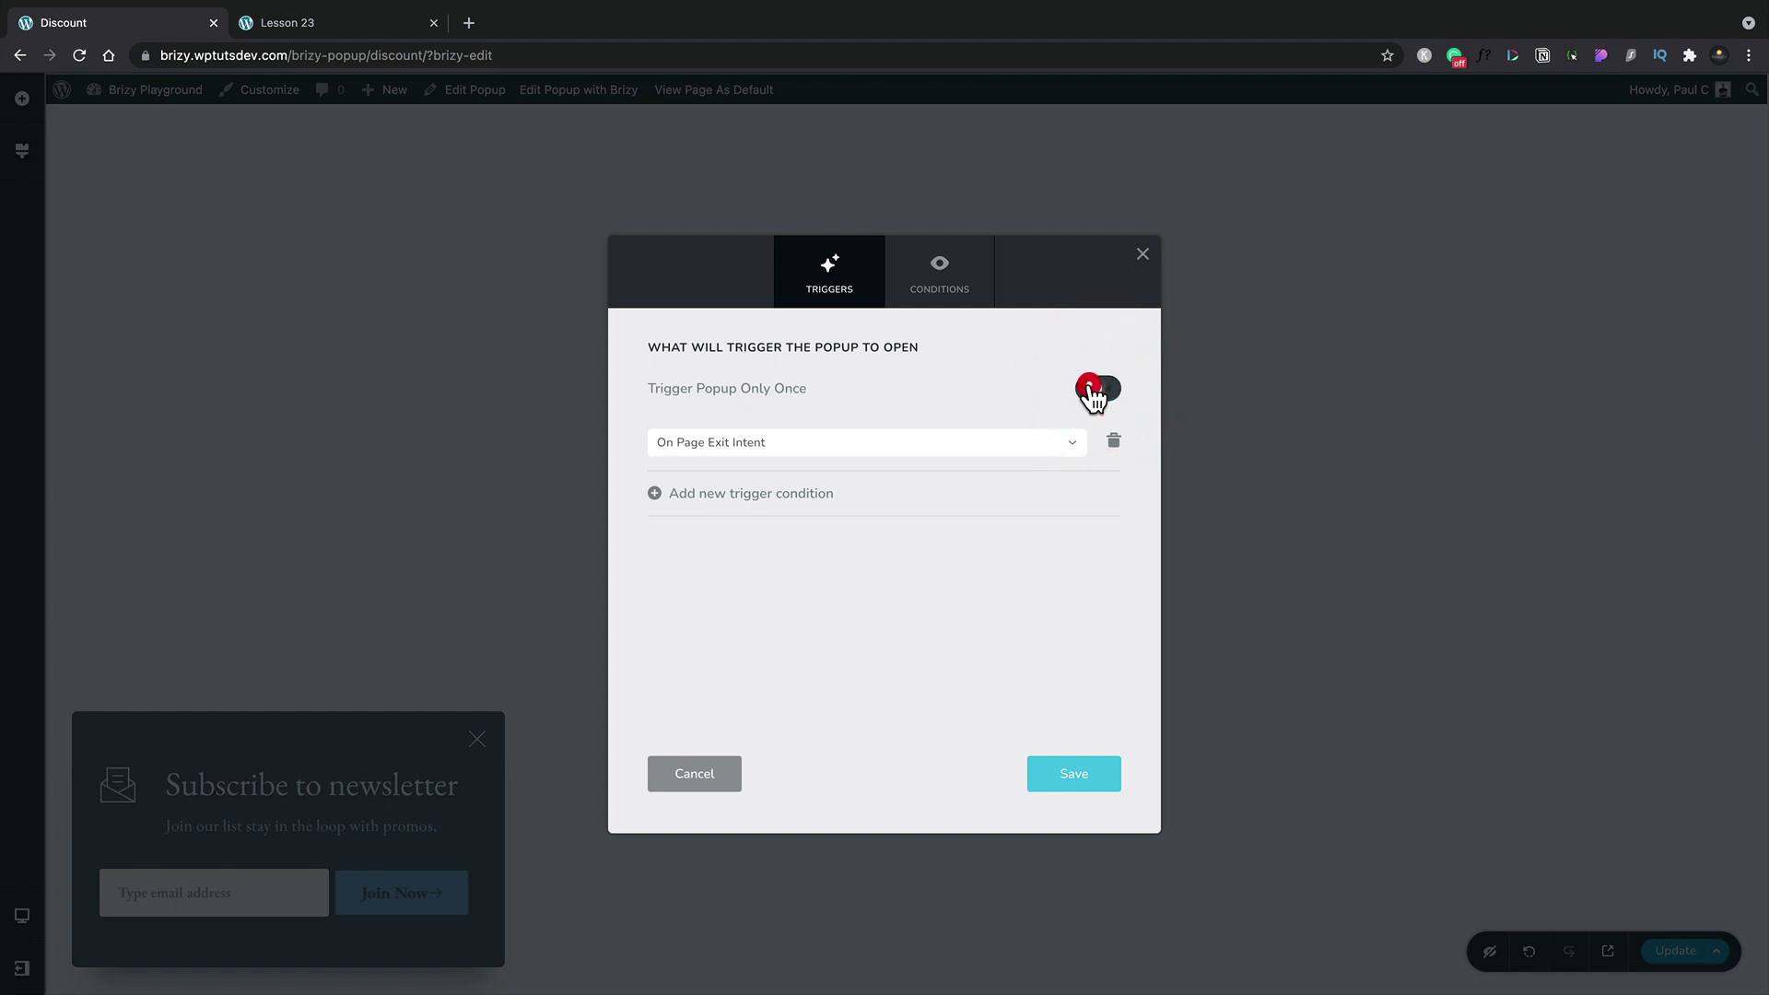
click(926, 281)
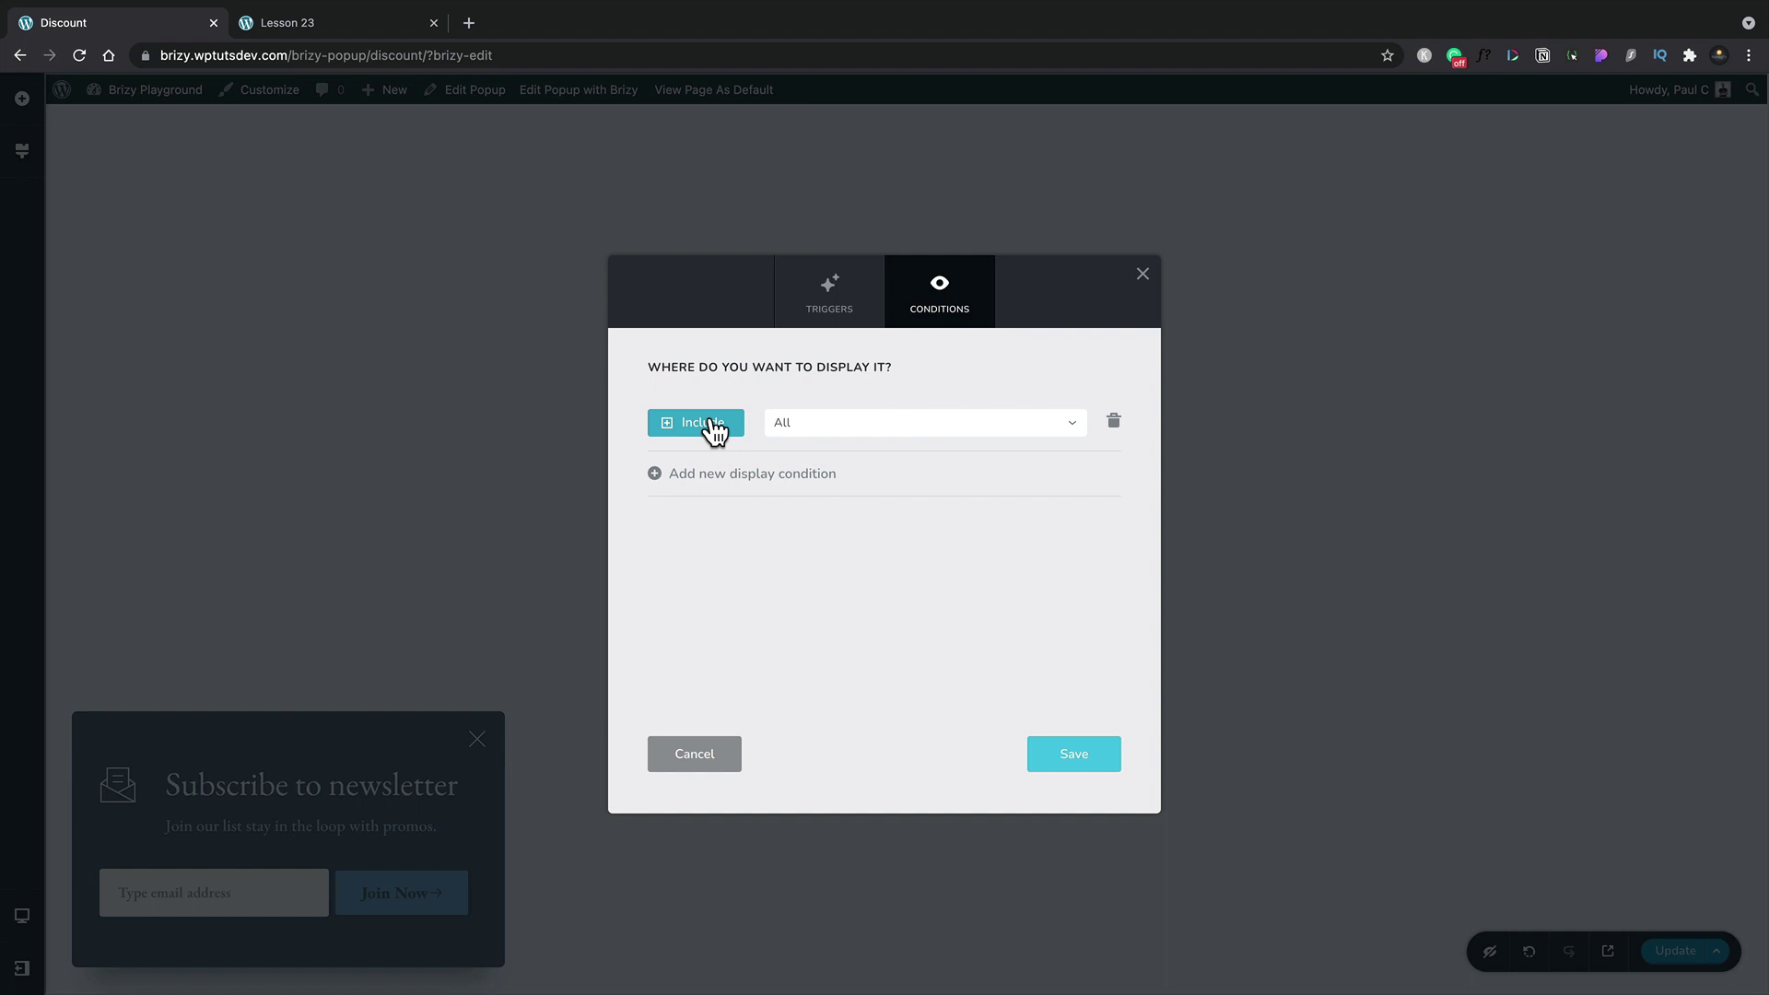
Step: Set the Include display rule to Pages, keeping All pages selected
click(714, 428)
click(714, 429)
click(845, 426)
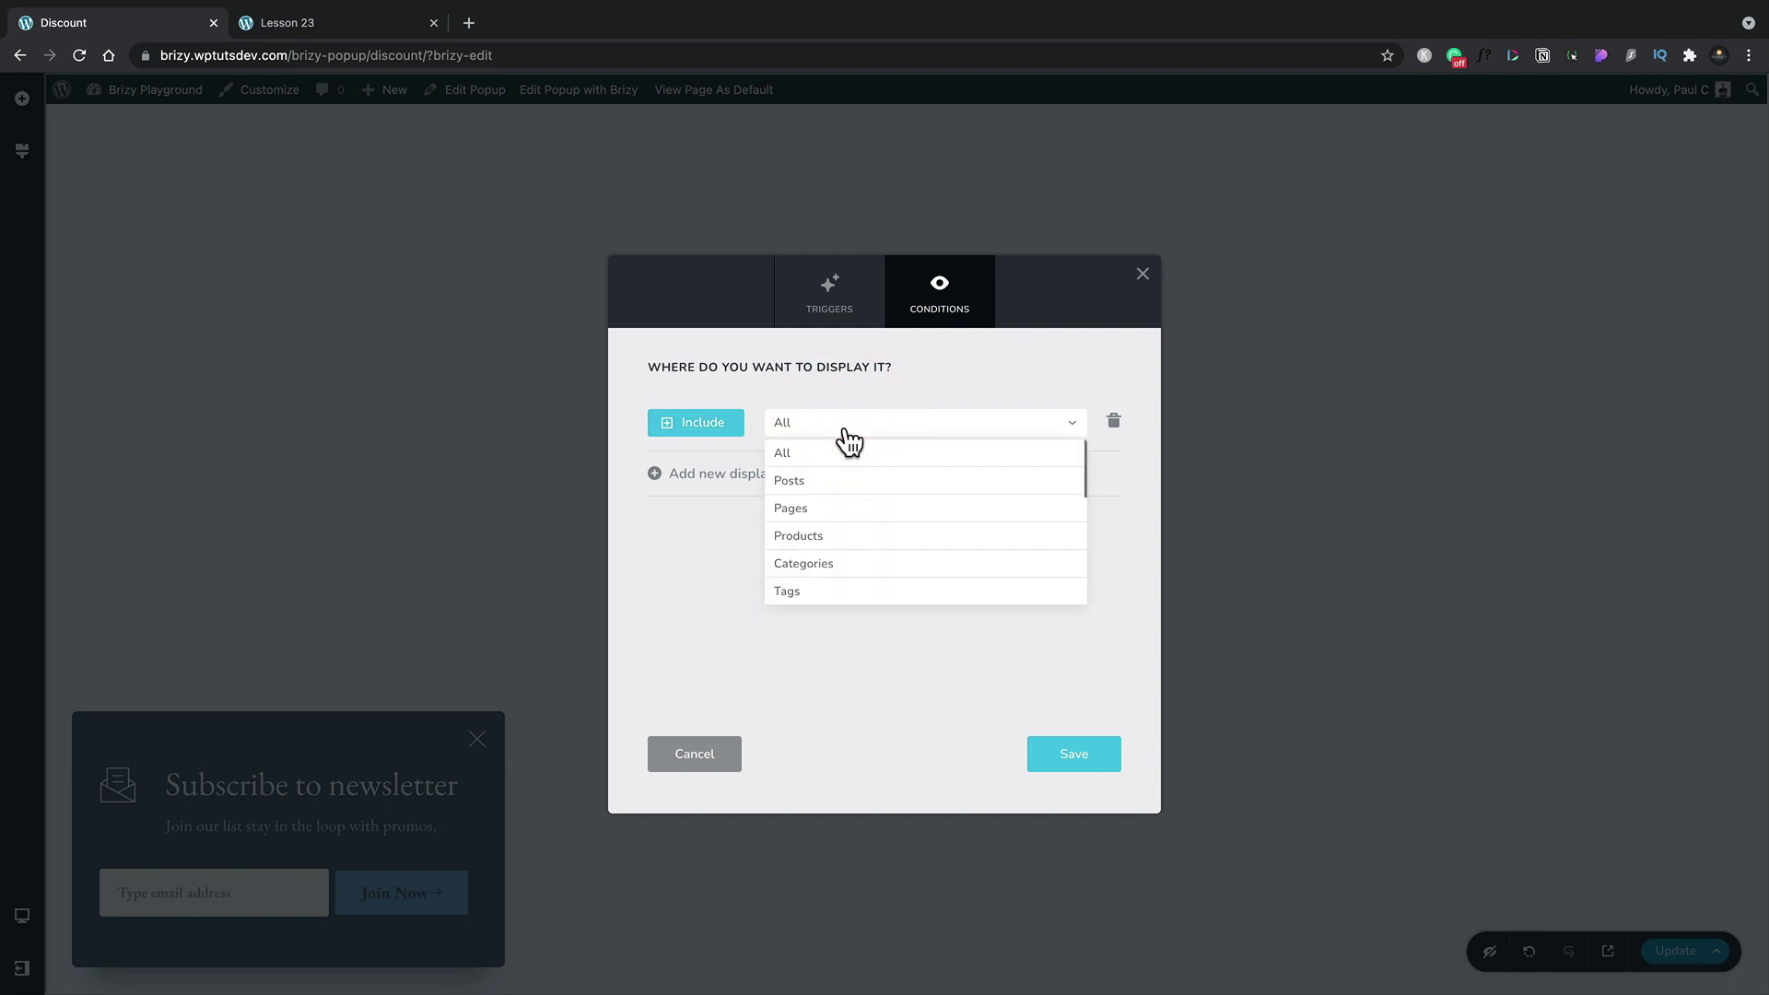
click(845, 507)
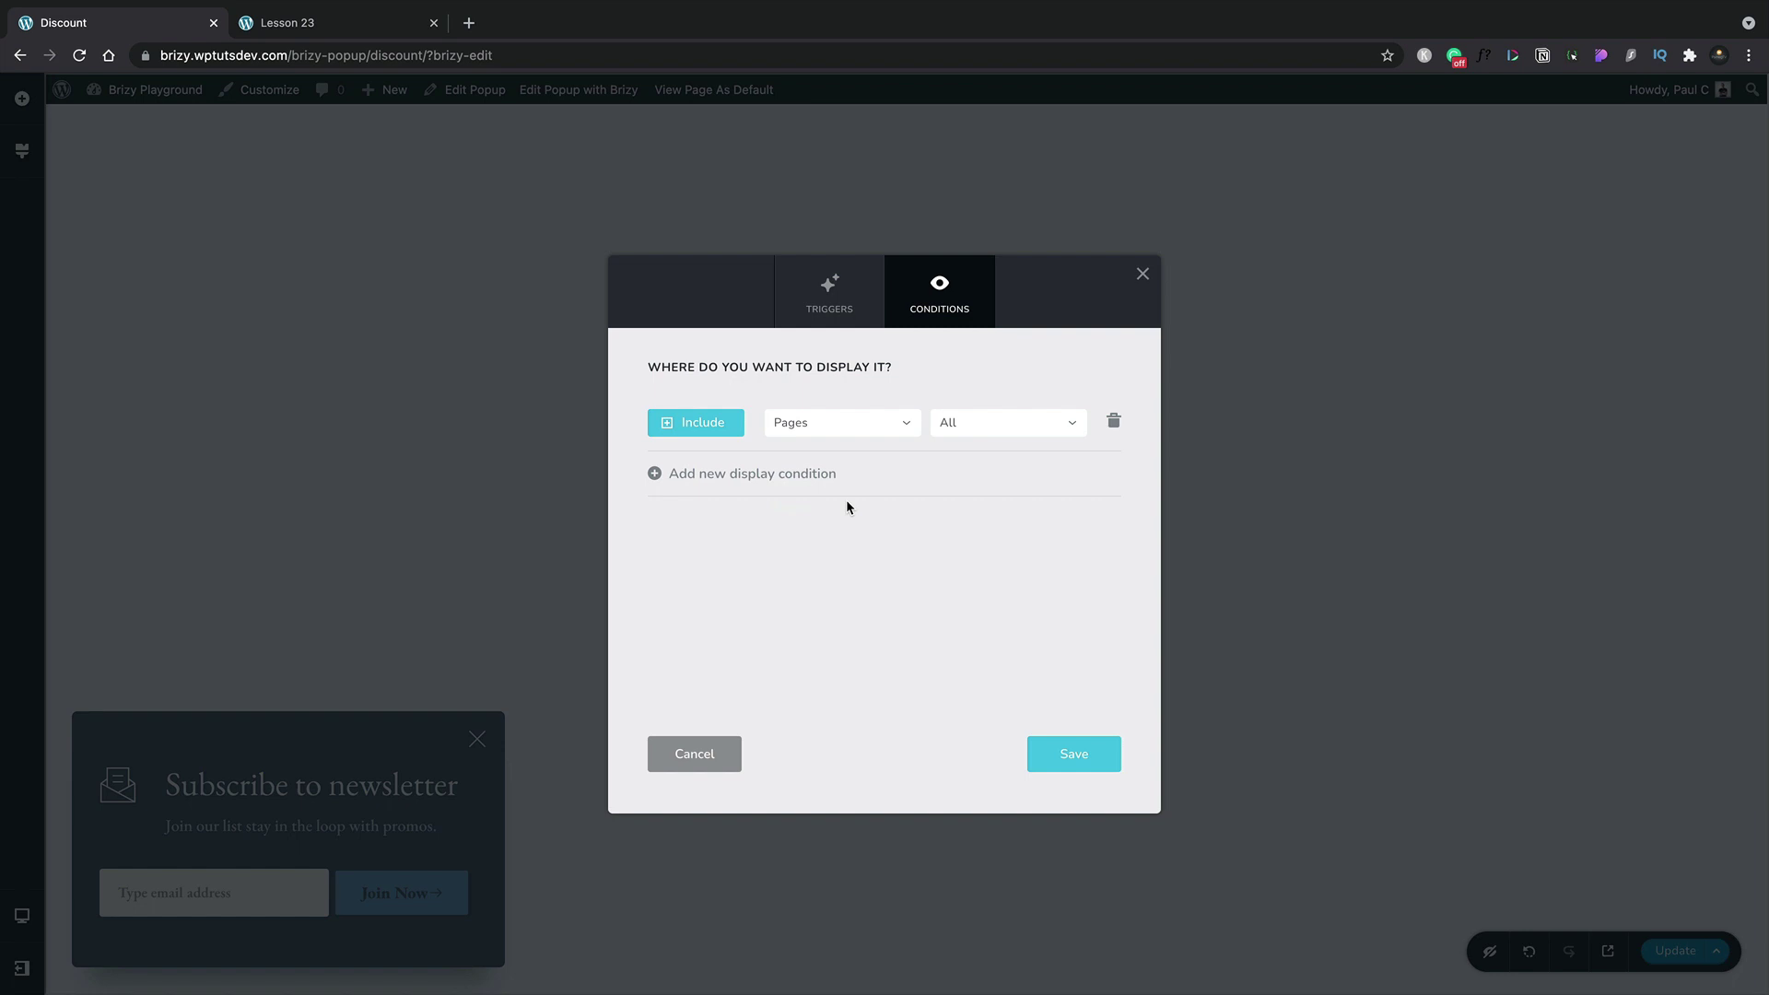
click(972, 432)
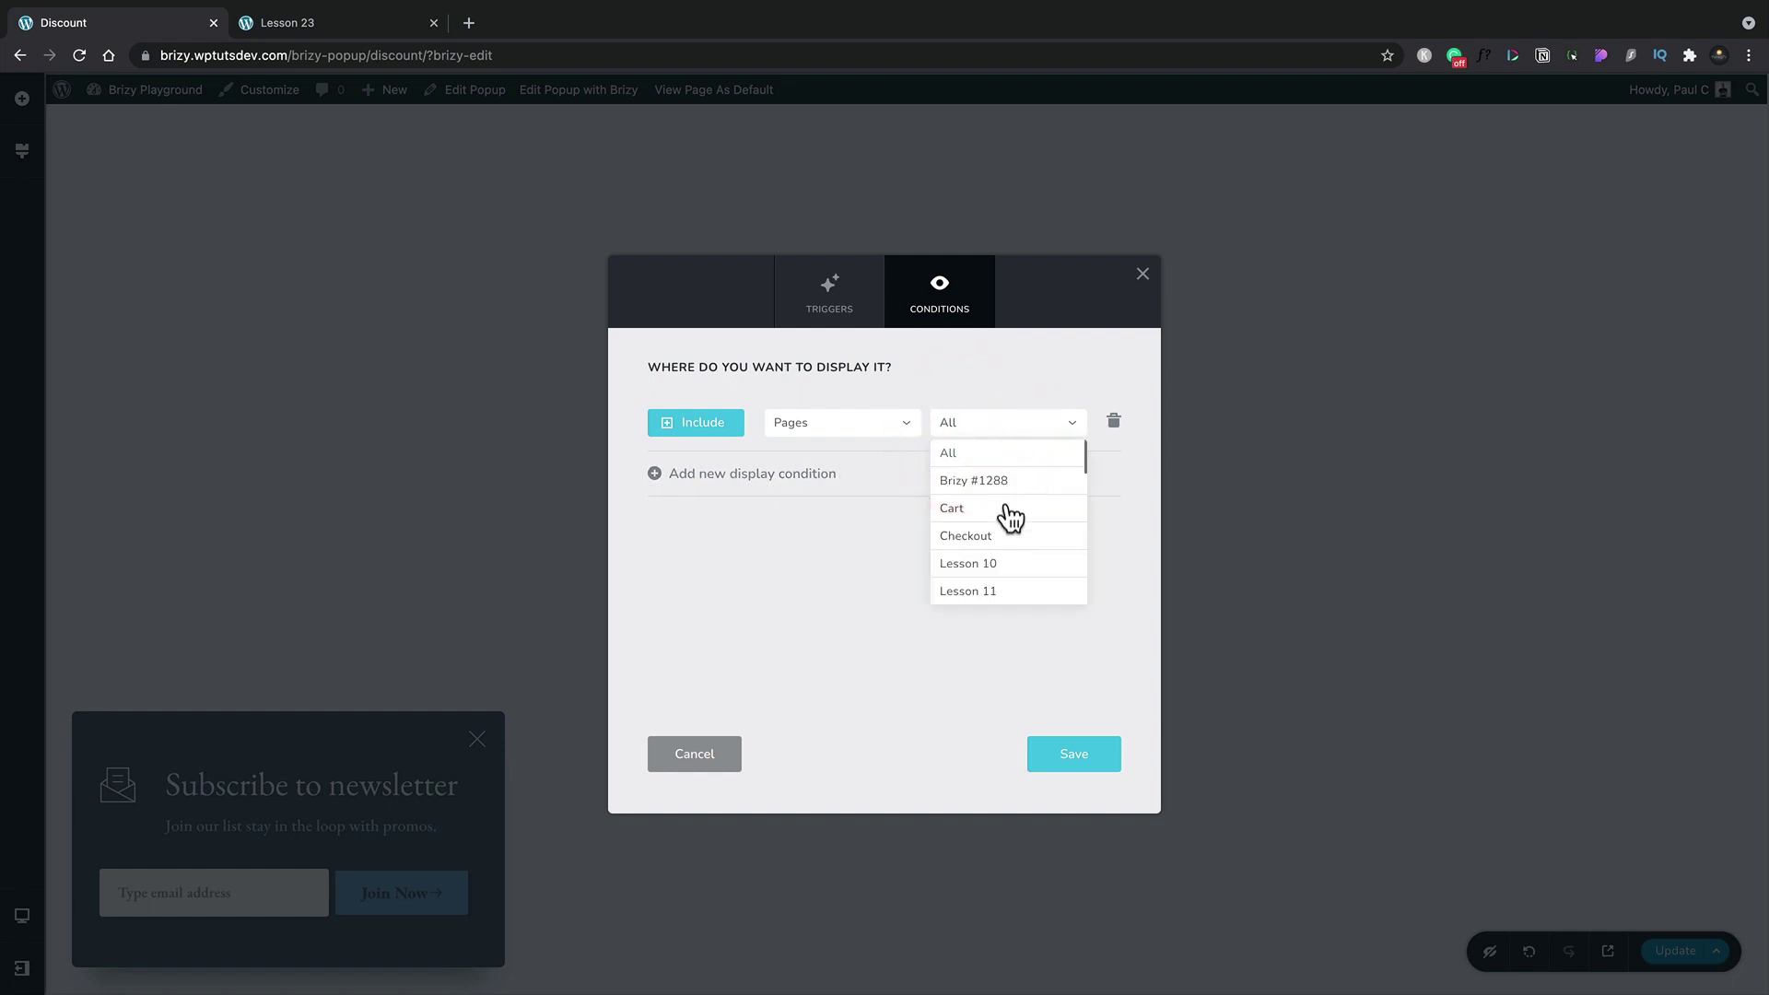
scroll(1014, 545, down, 5)
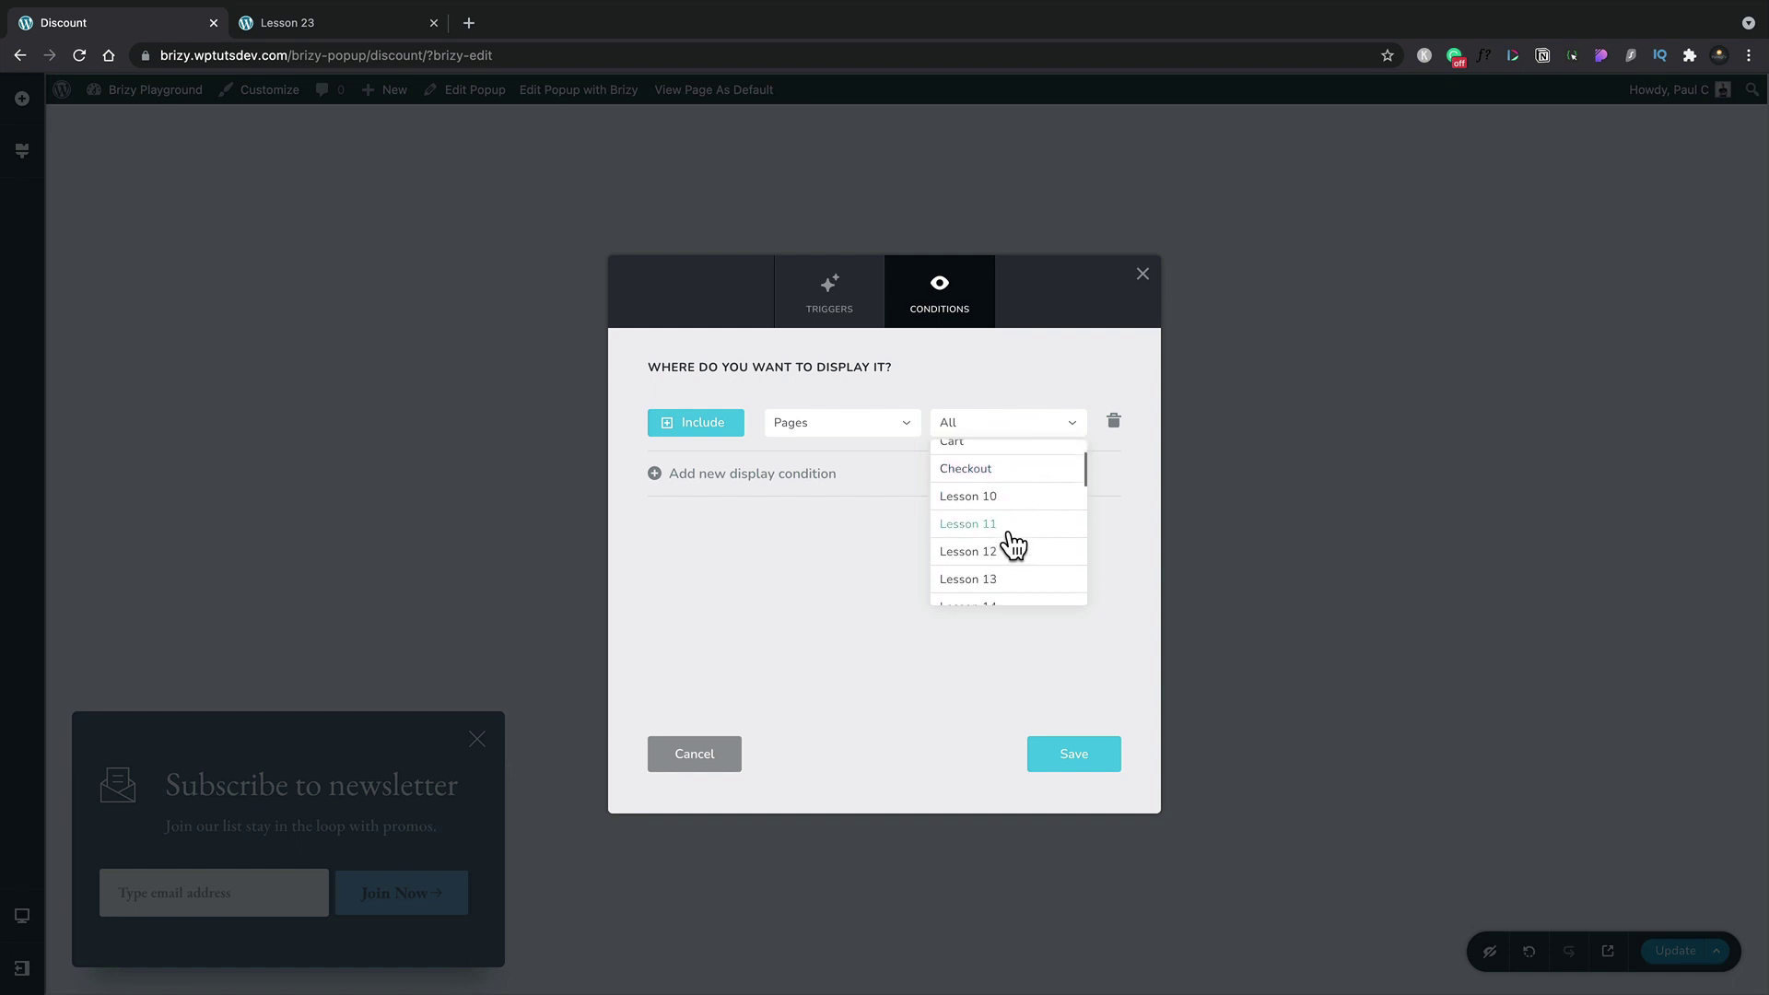
scroll(1013, 545, down, 1)
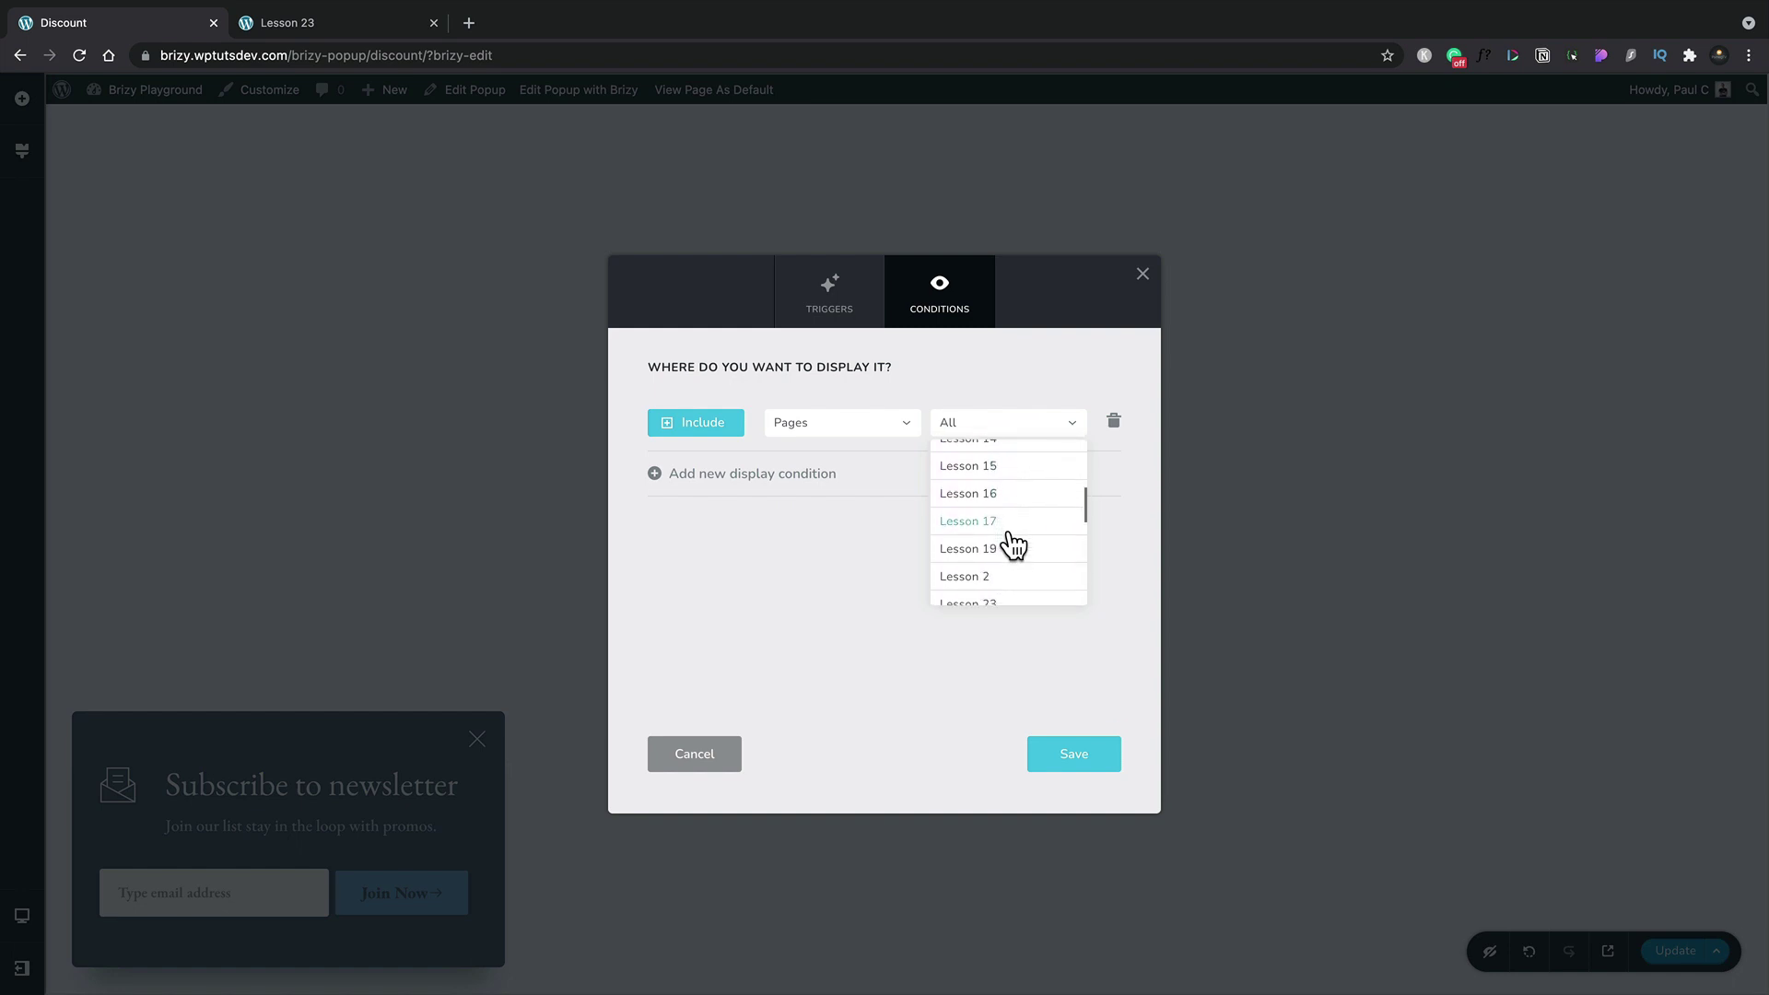
click(849, 544)
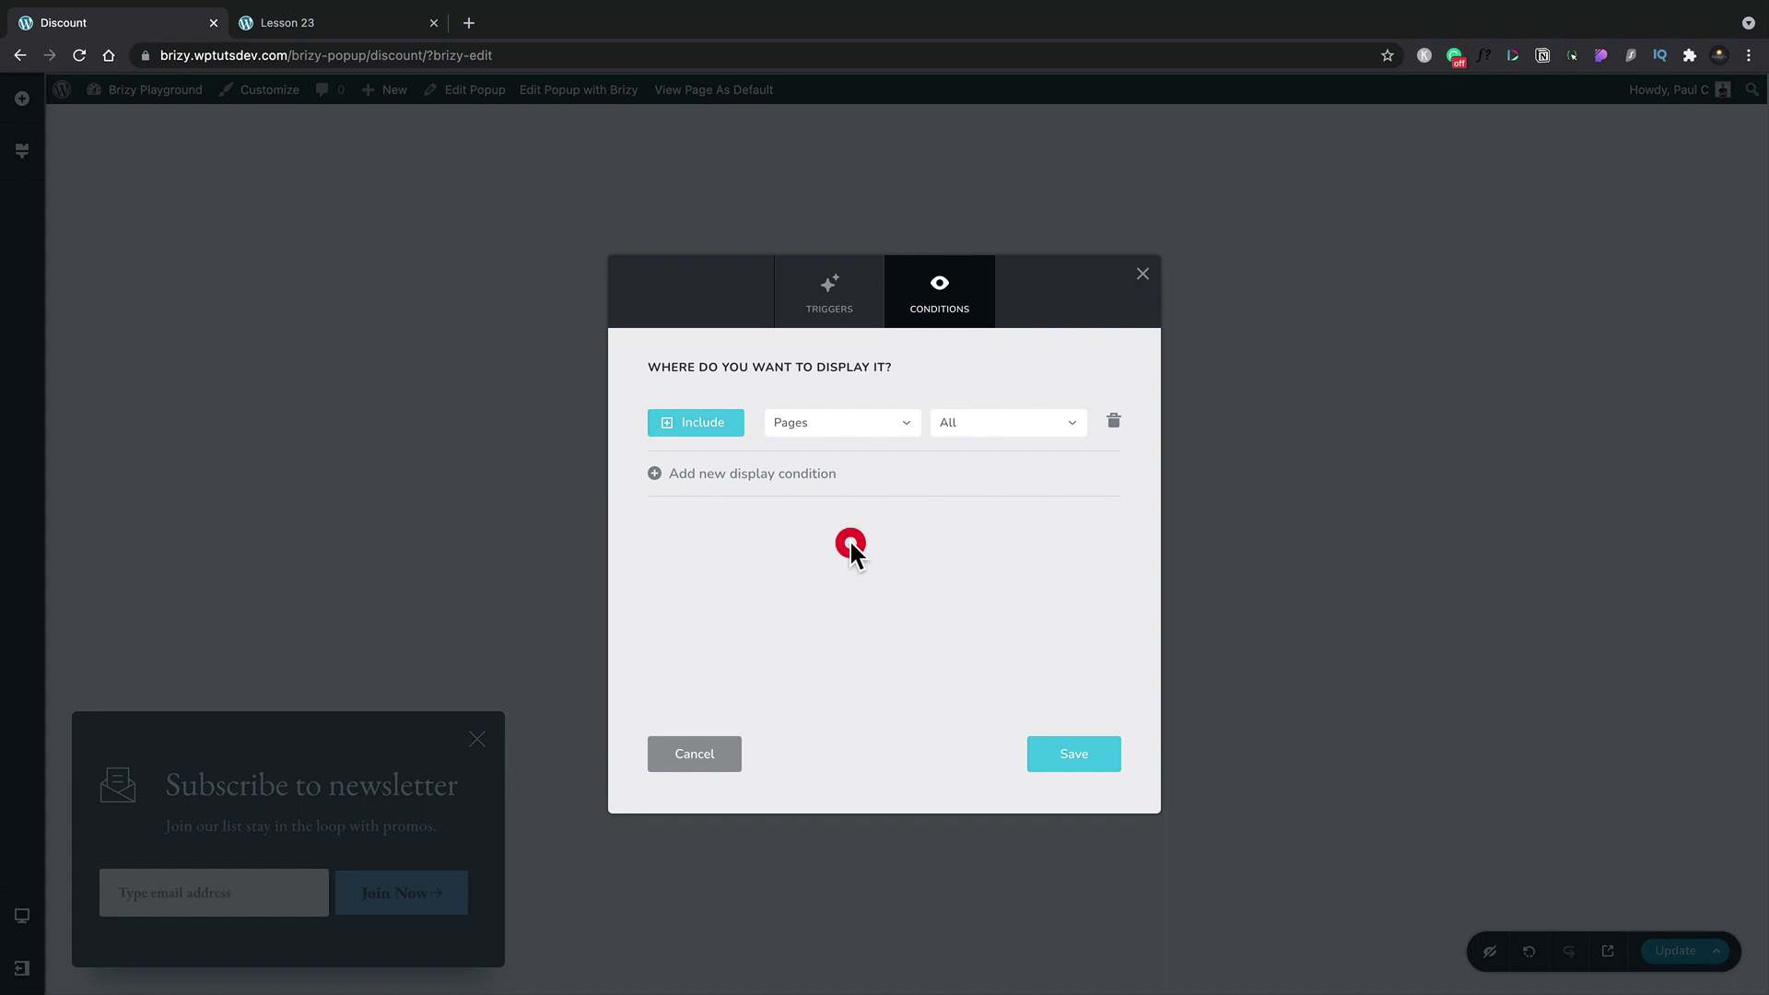
Step: Add and remove an extra Exclude condition, then save the rules and close the dialog
click(789, 480)
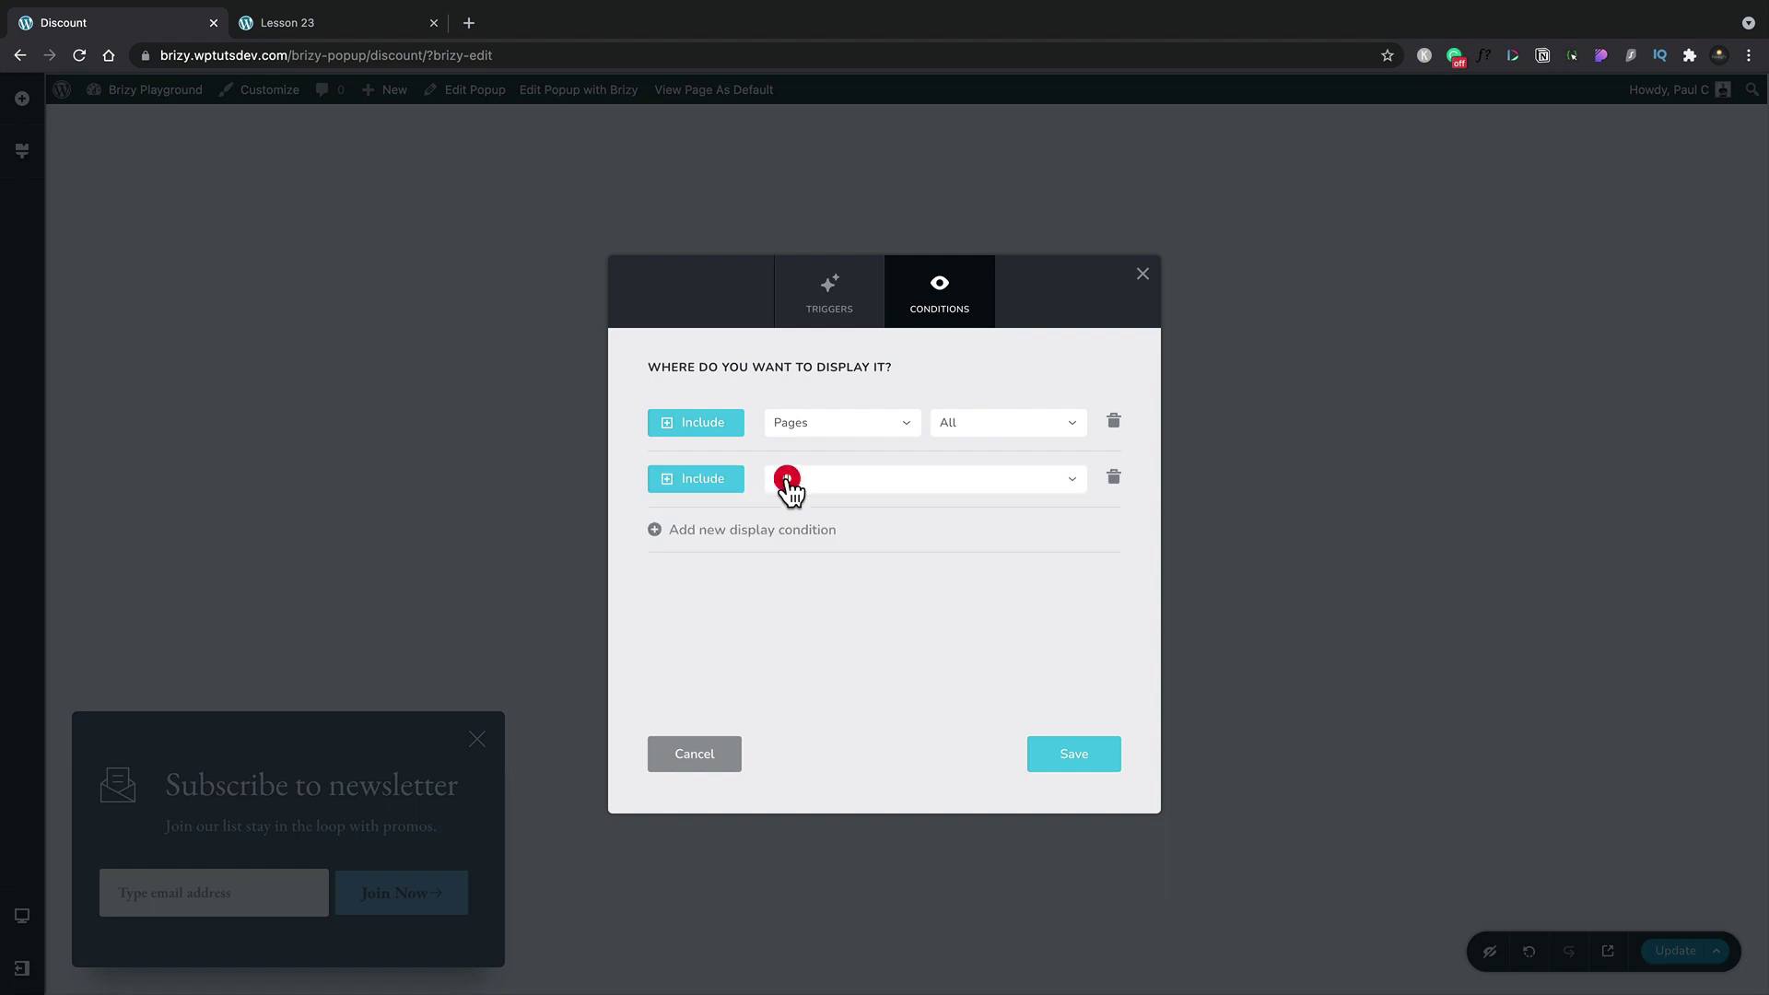
click(700, 486)
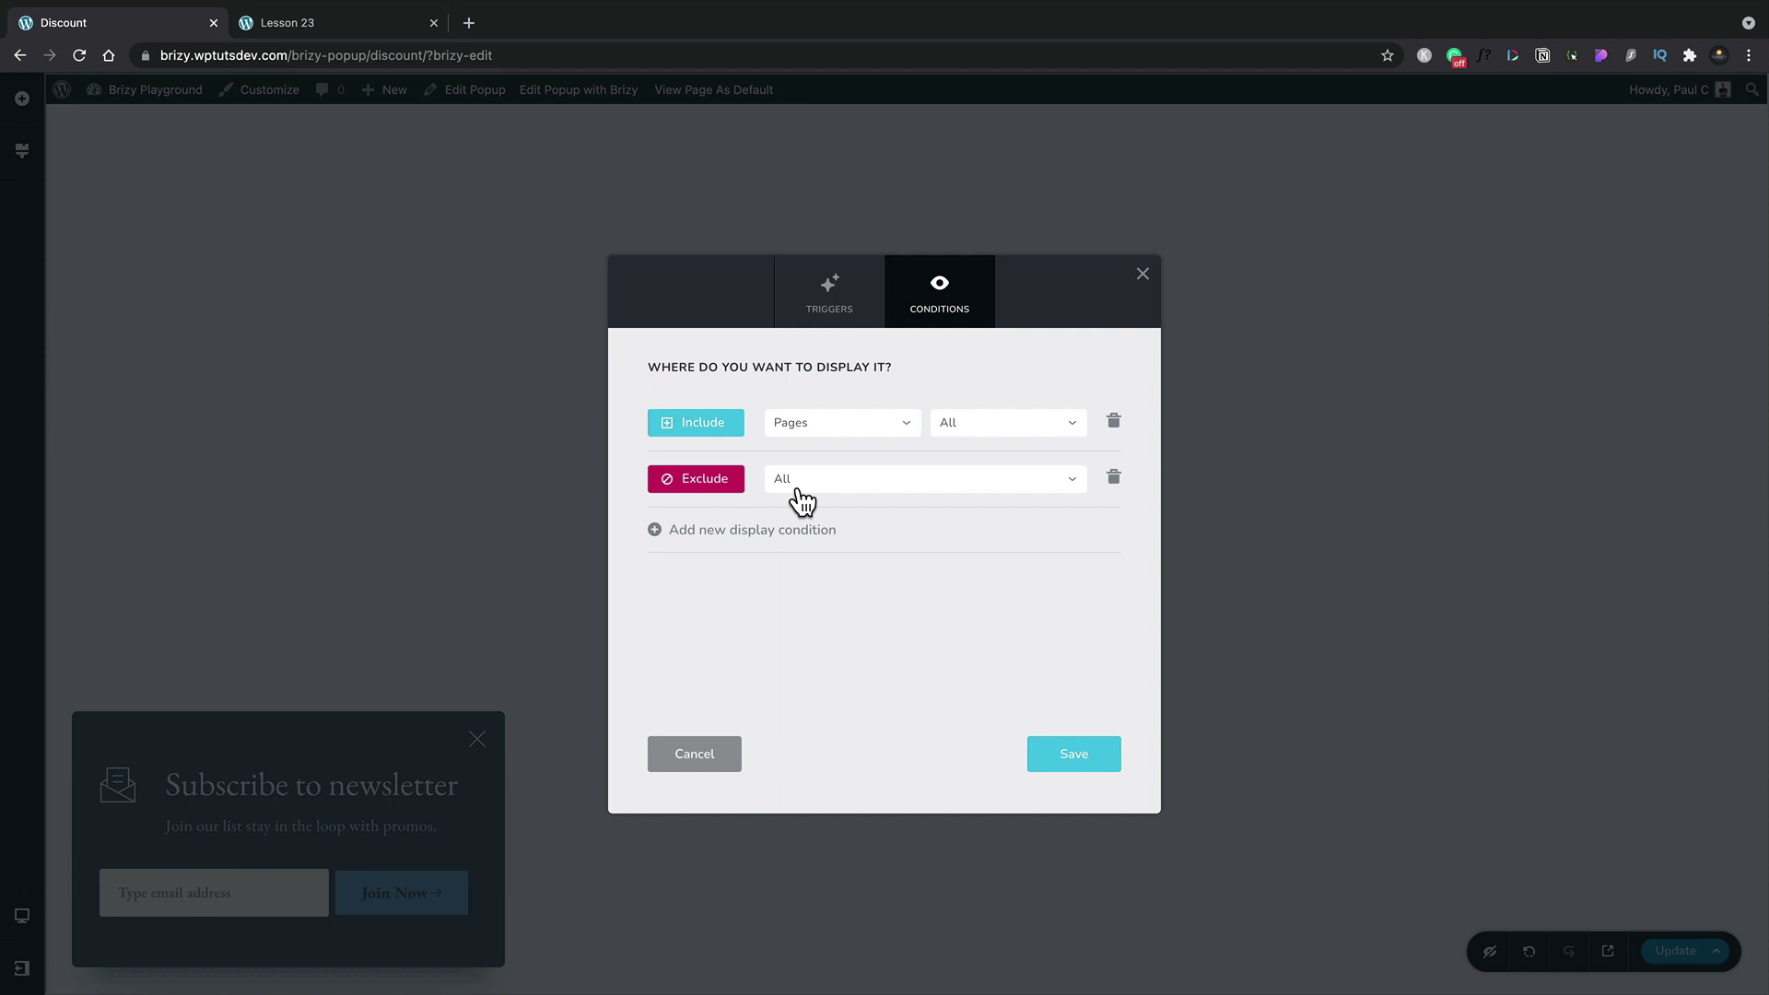
click(1113, 477)
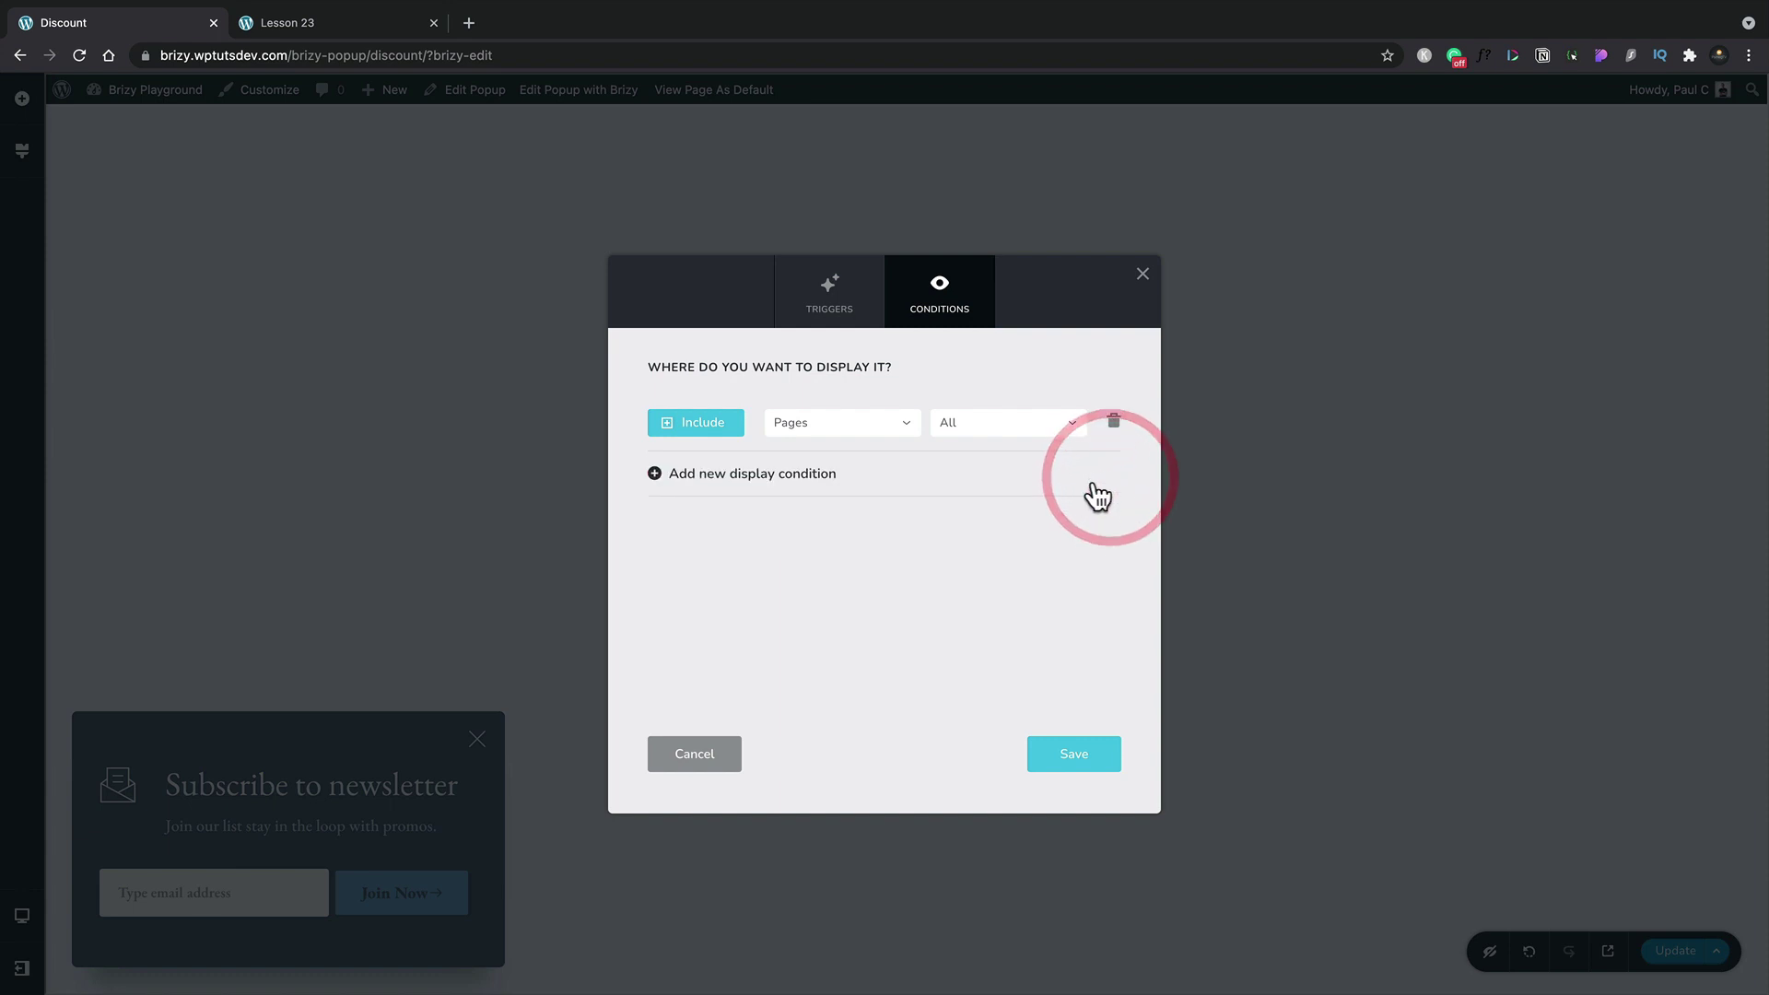
click(1071, 765)
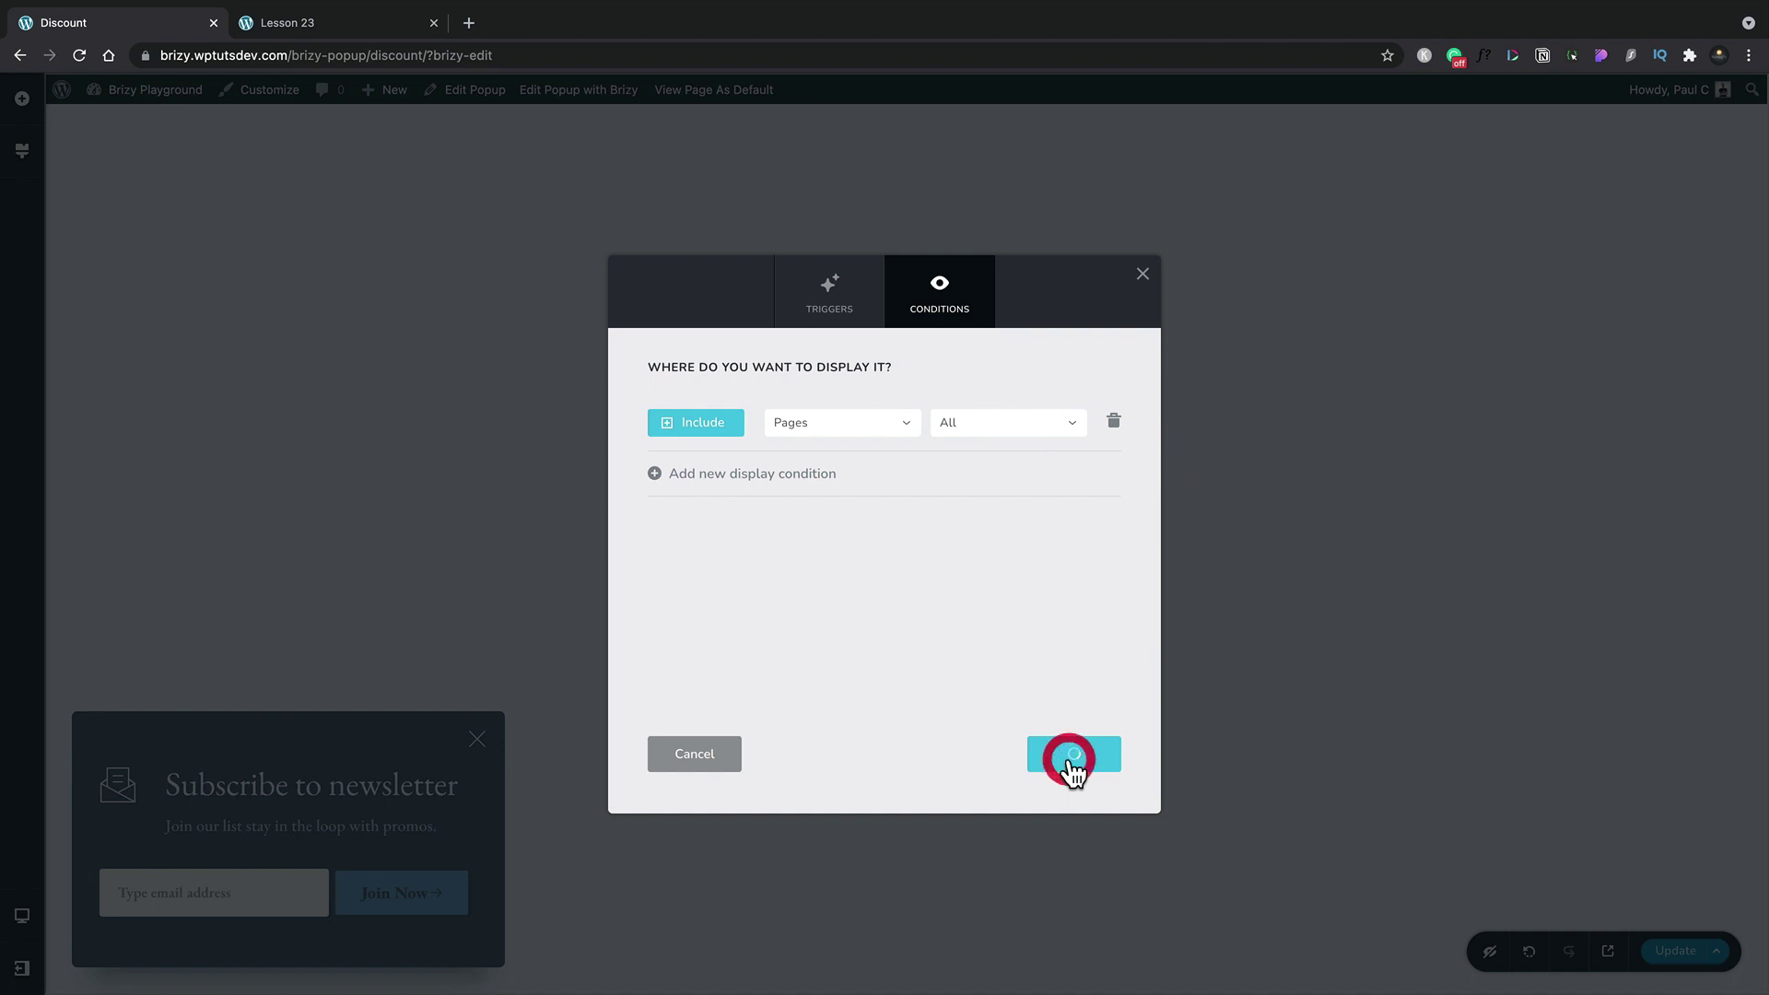
click(1143, 274)
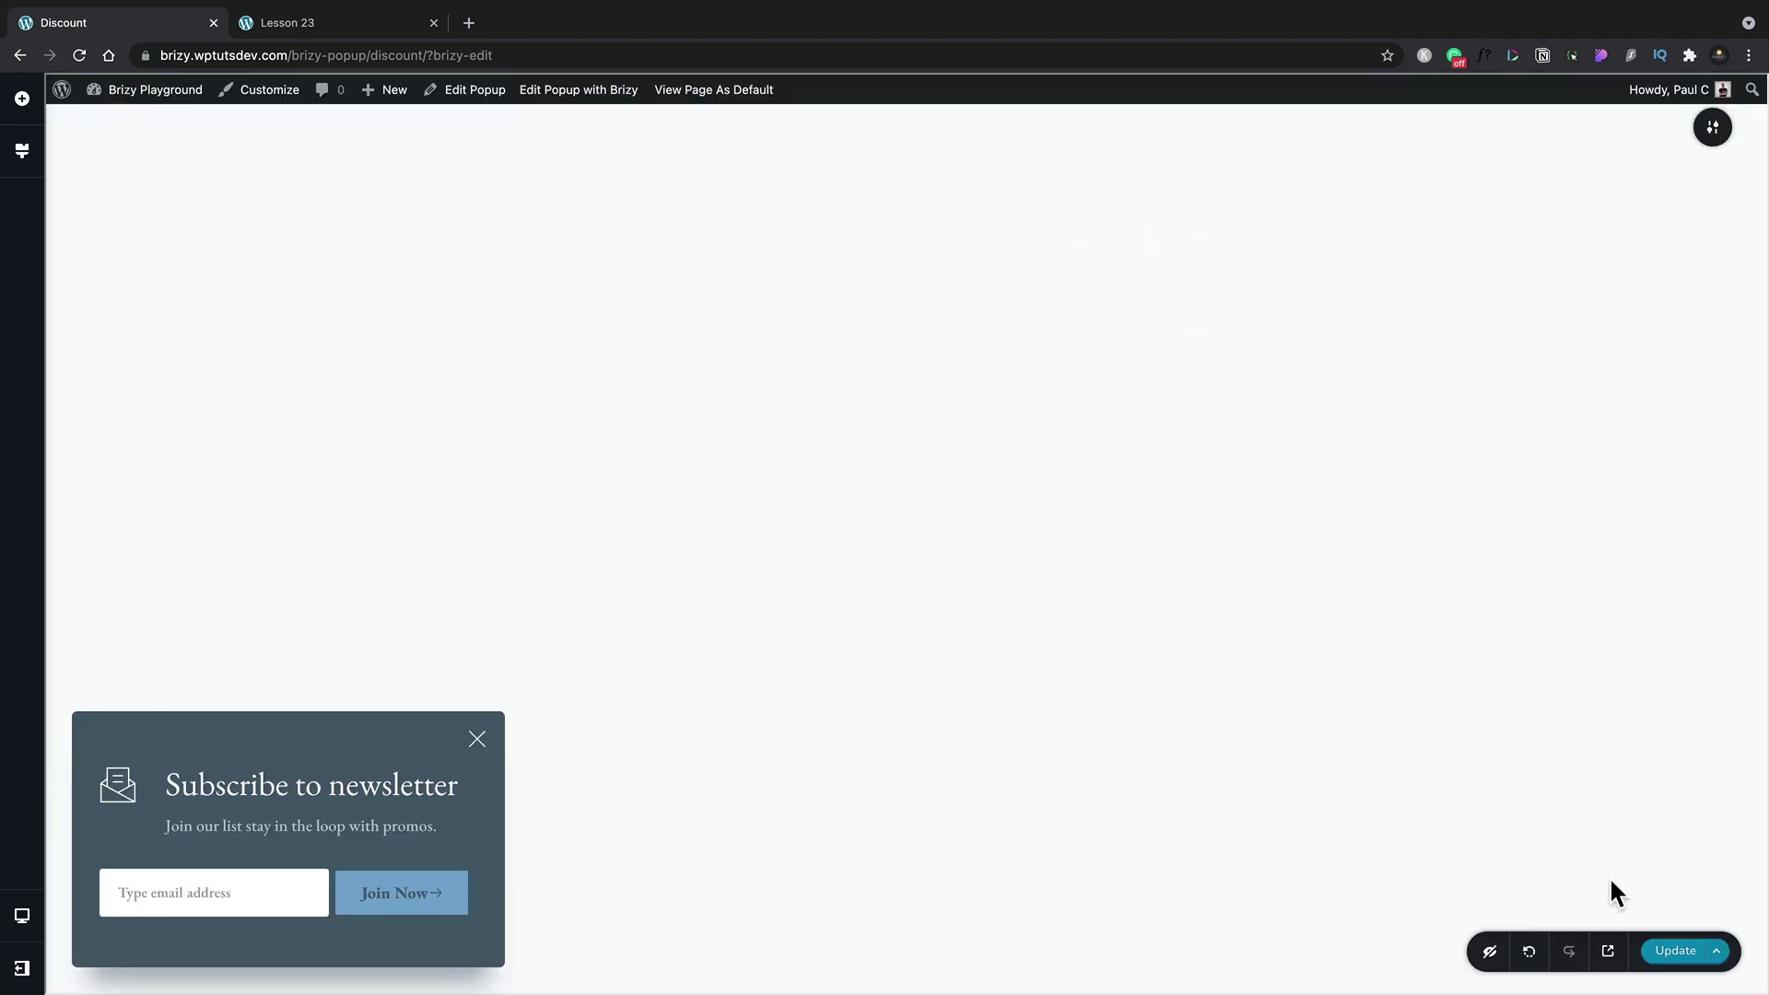
Step: Update the popup and confirm it appears on exit intent from the live Lesson 23 page
click(1671, 949)
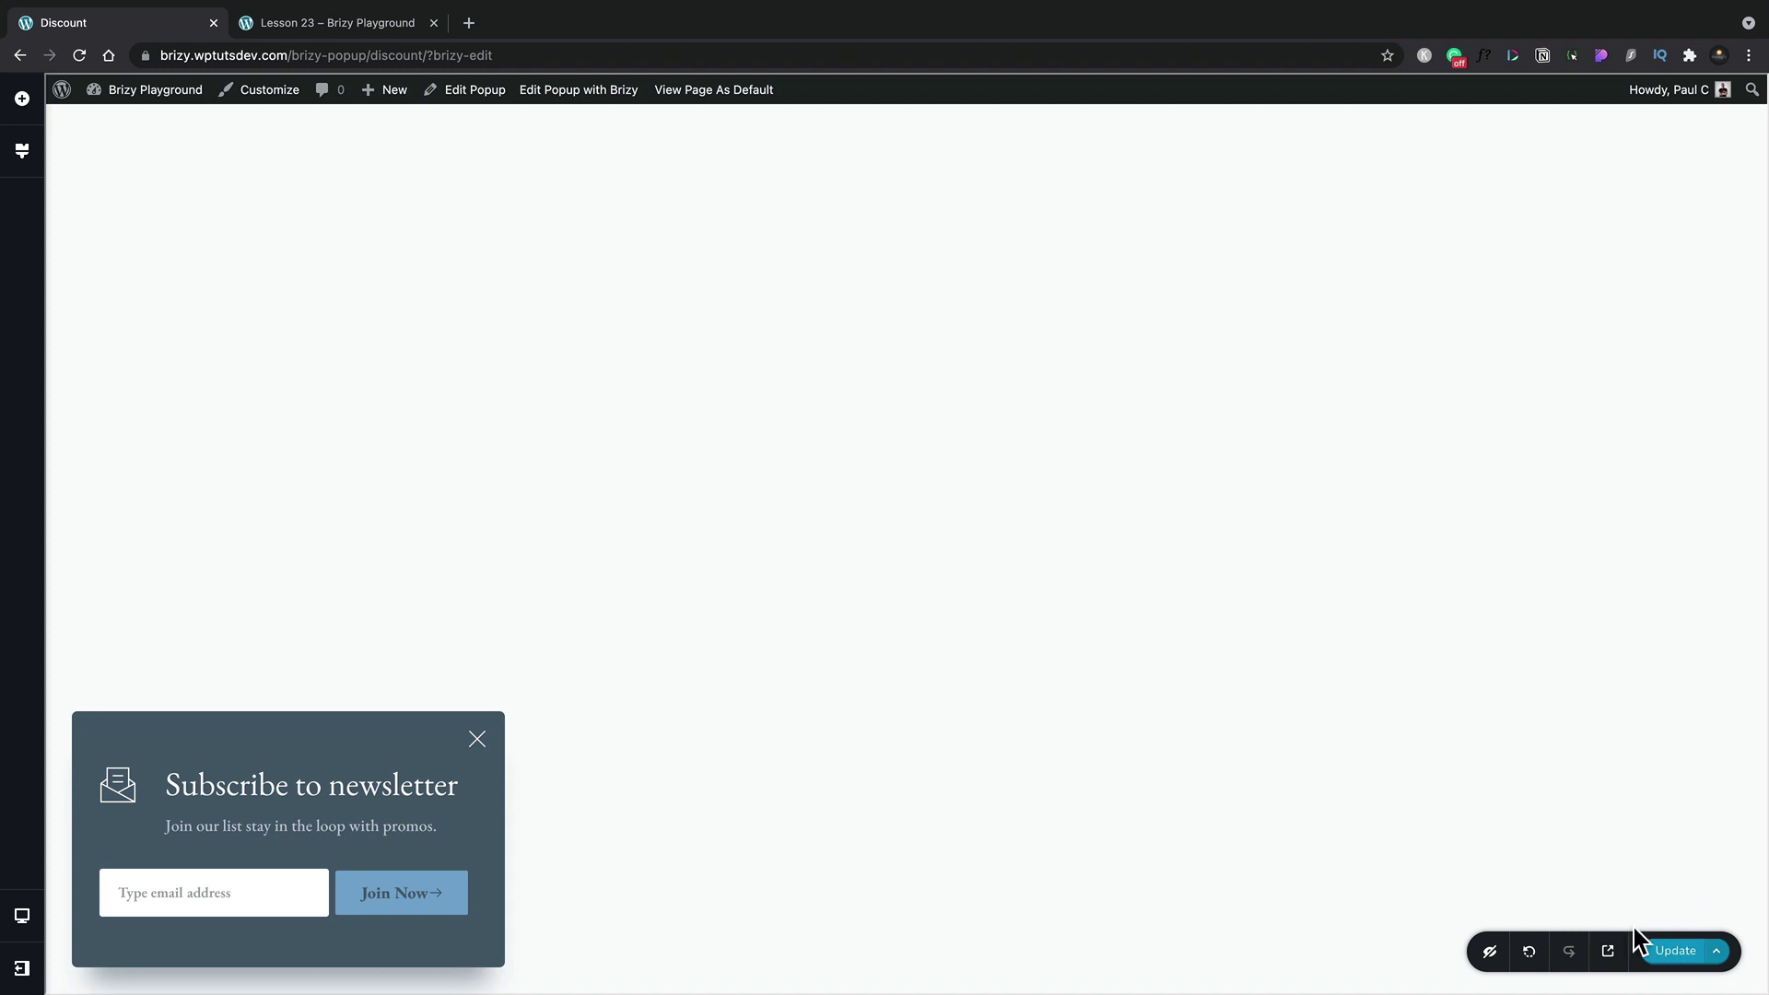
key(ctrl+Tab)
scroll(895, 612, down, 10)
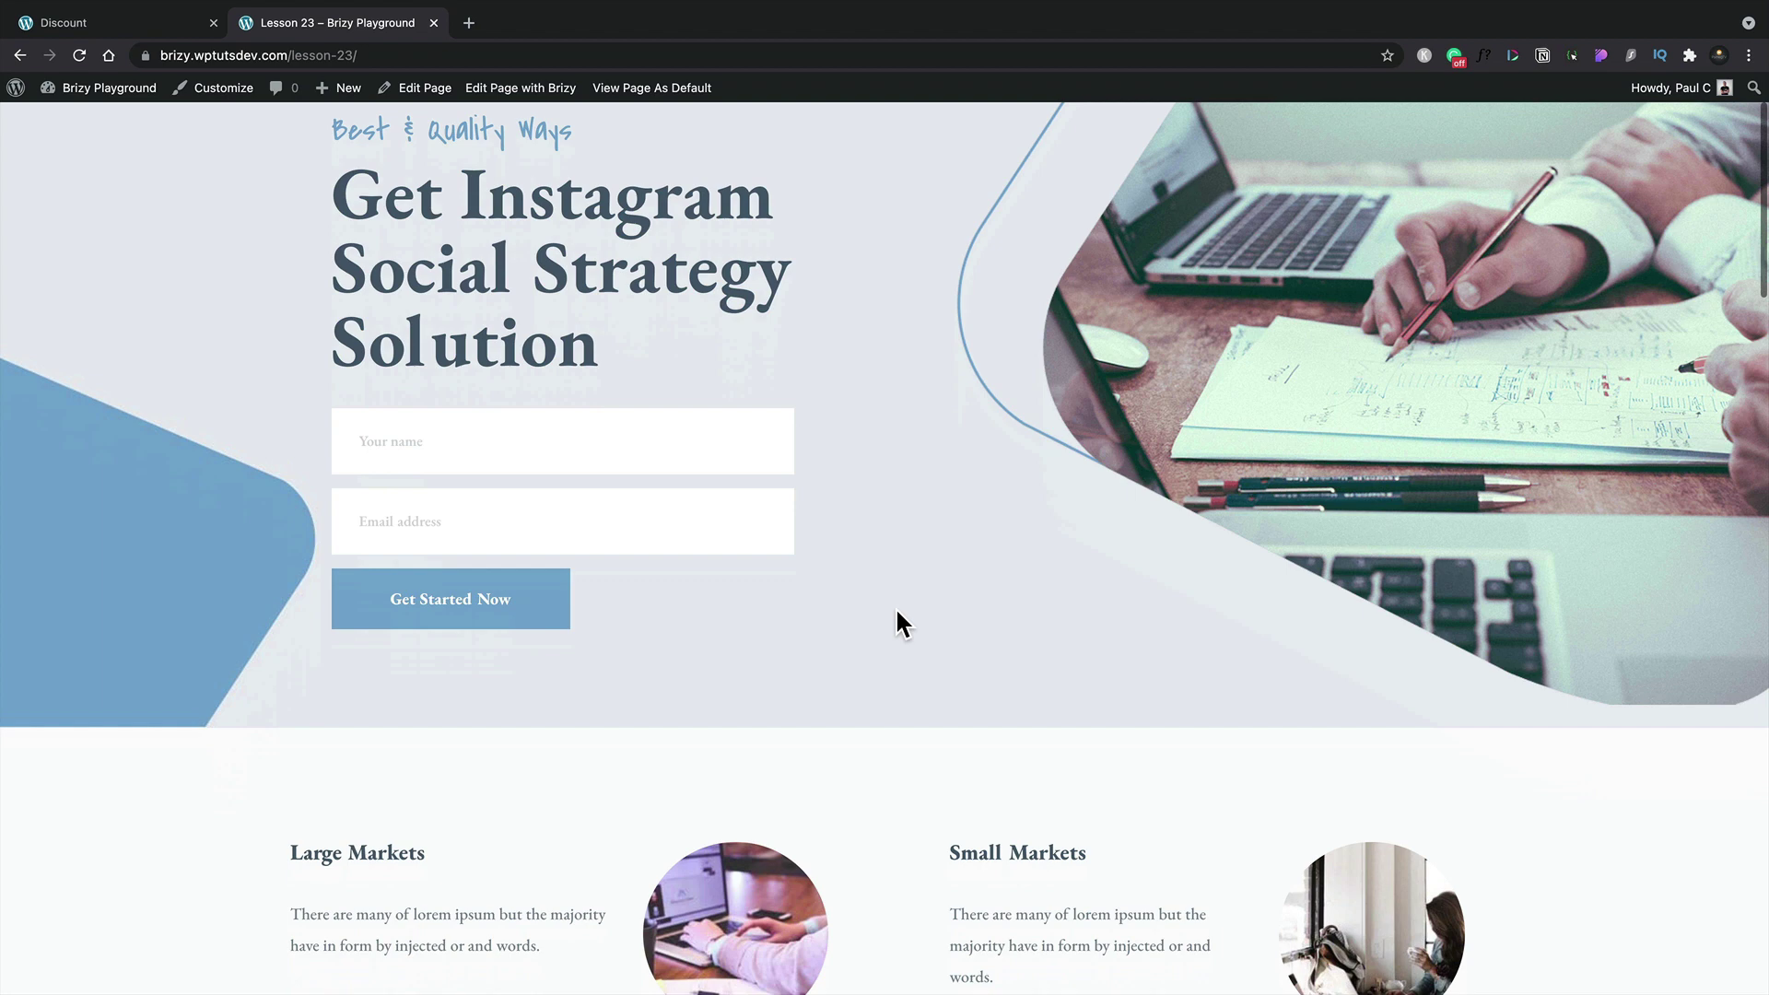
scroll(894, 622, down, 5)
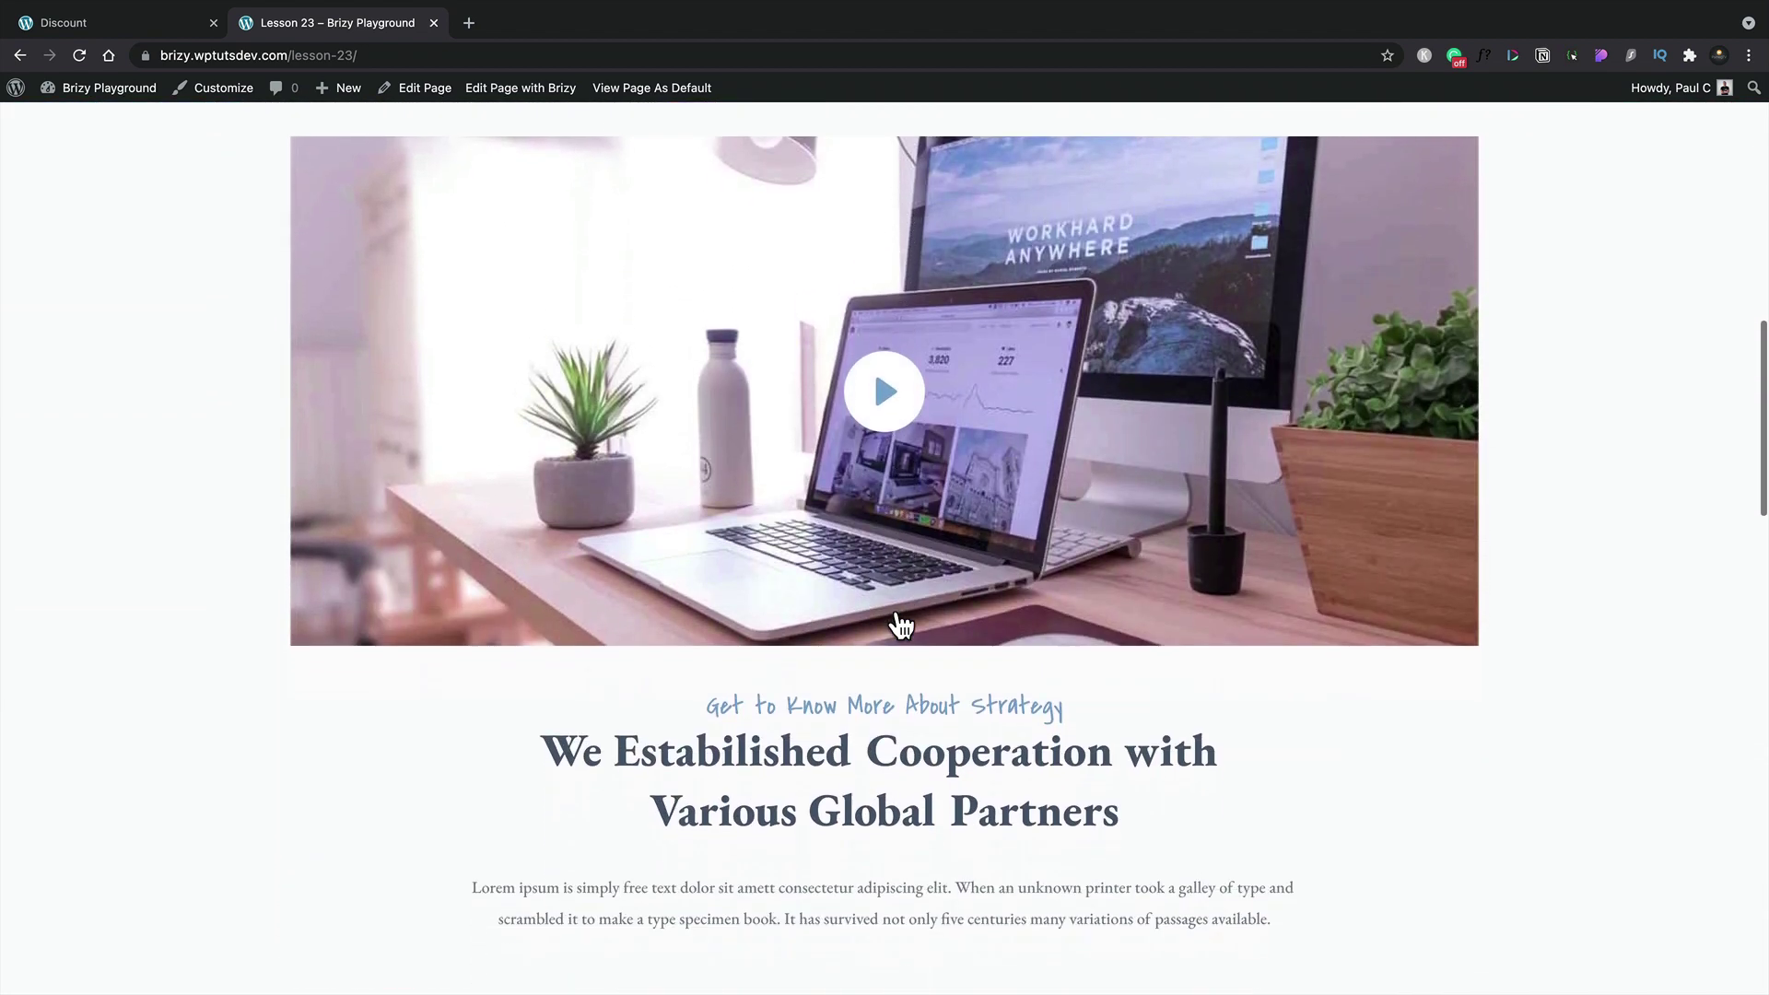
scroll(889, 603, up, 5)
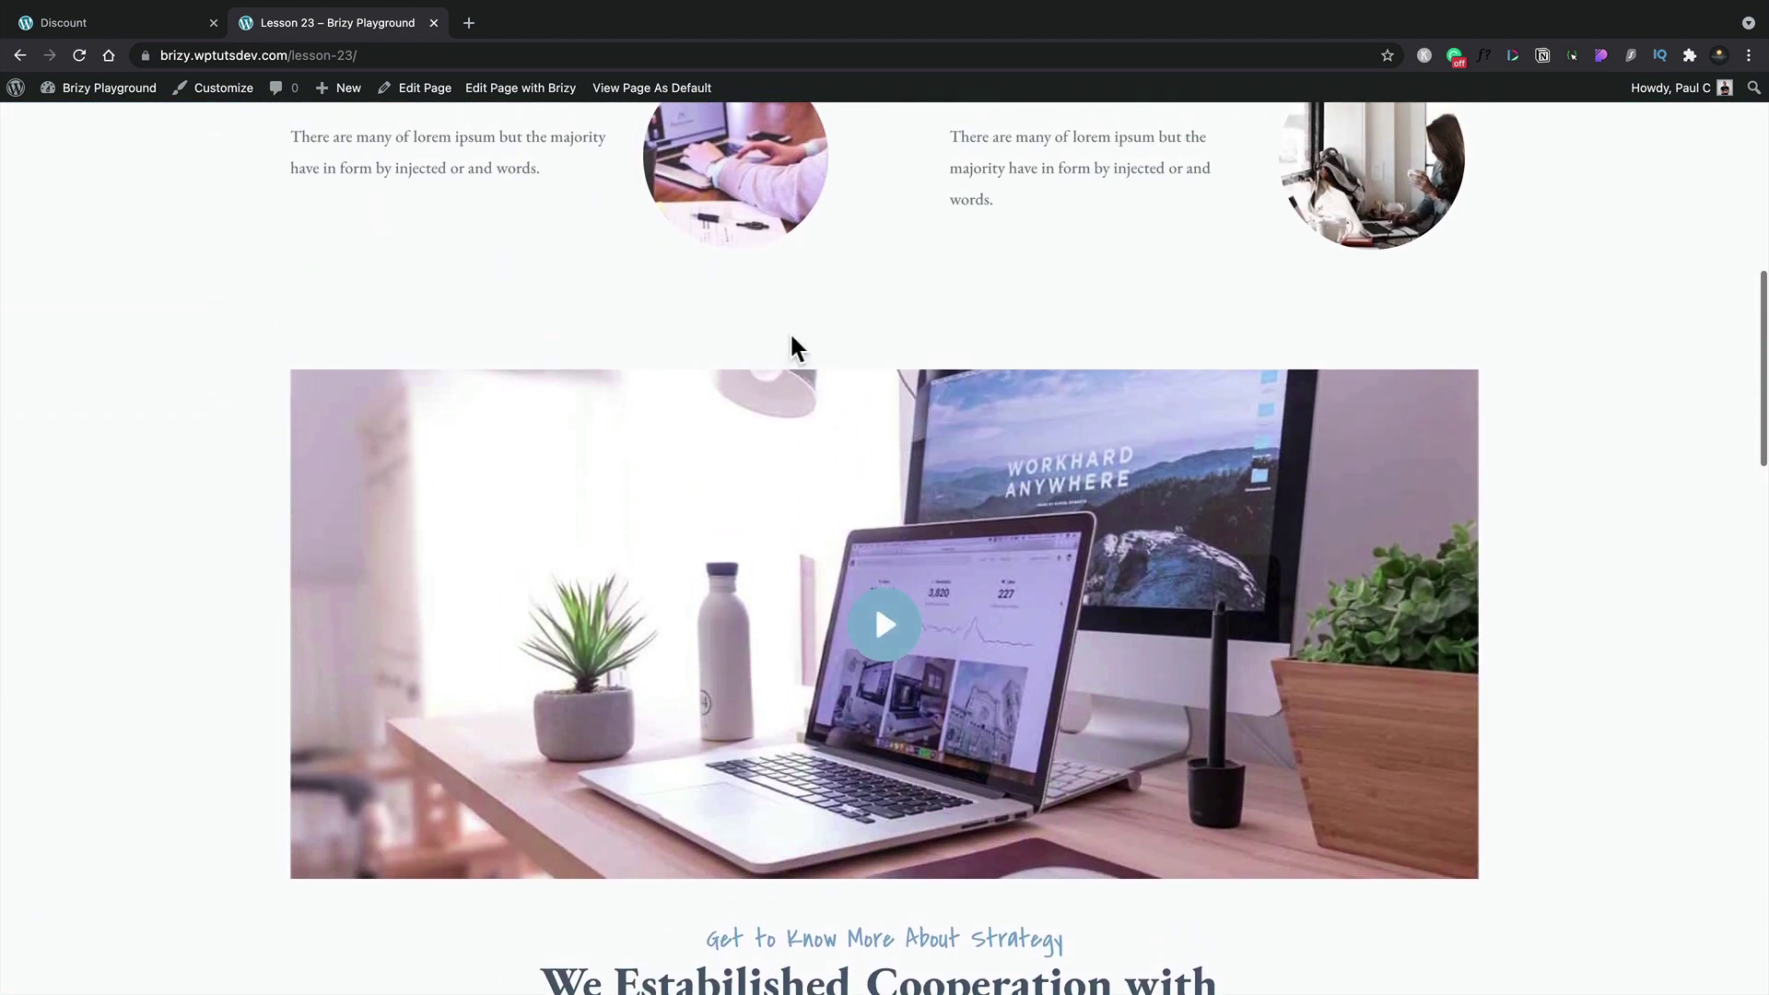
mouse_move(689, 47)
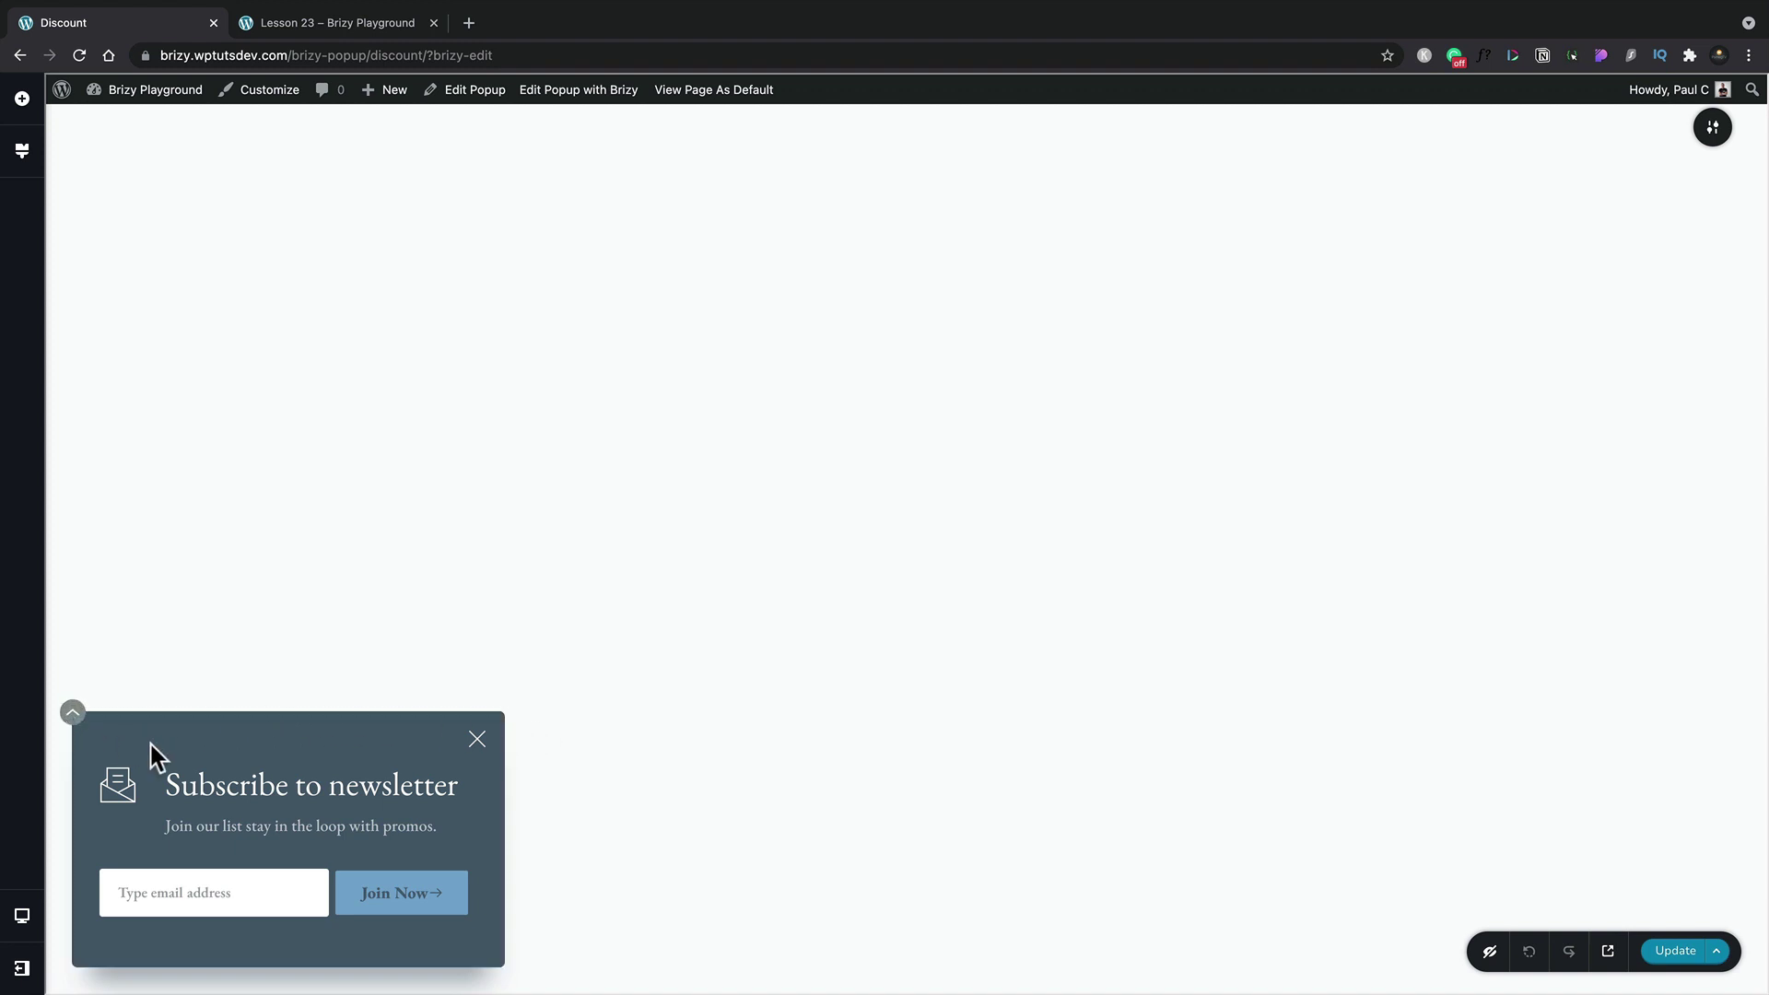
Step: Open the advanced settings of the popup's row
click(74, 717)
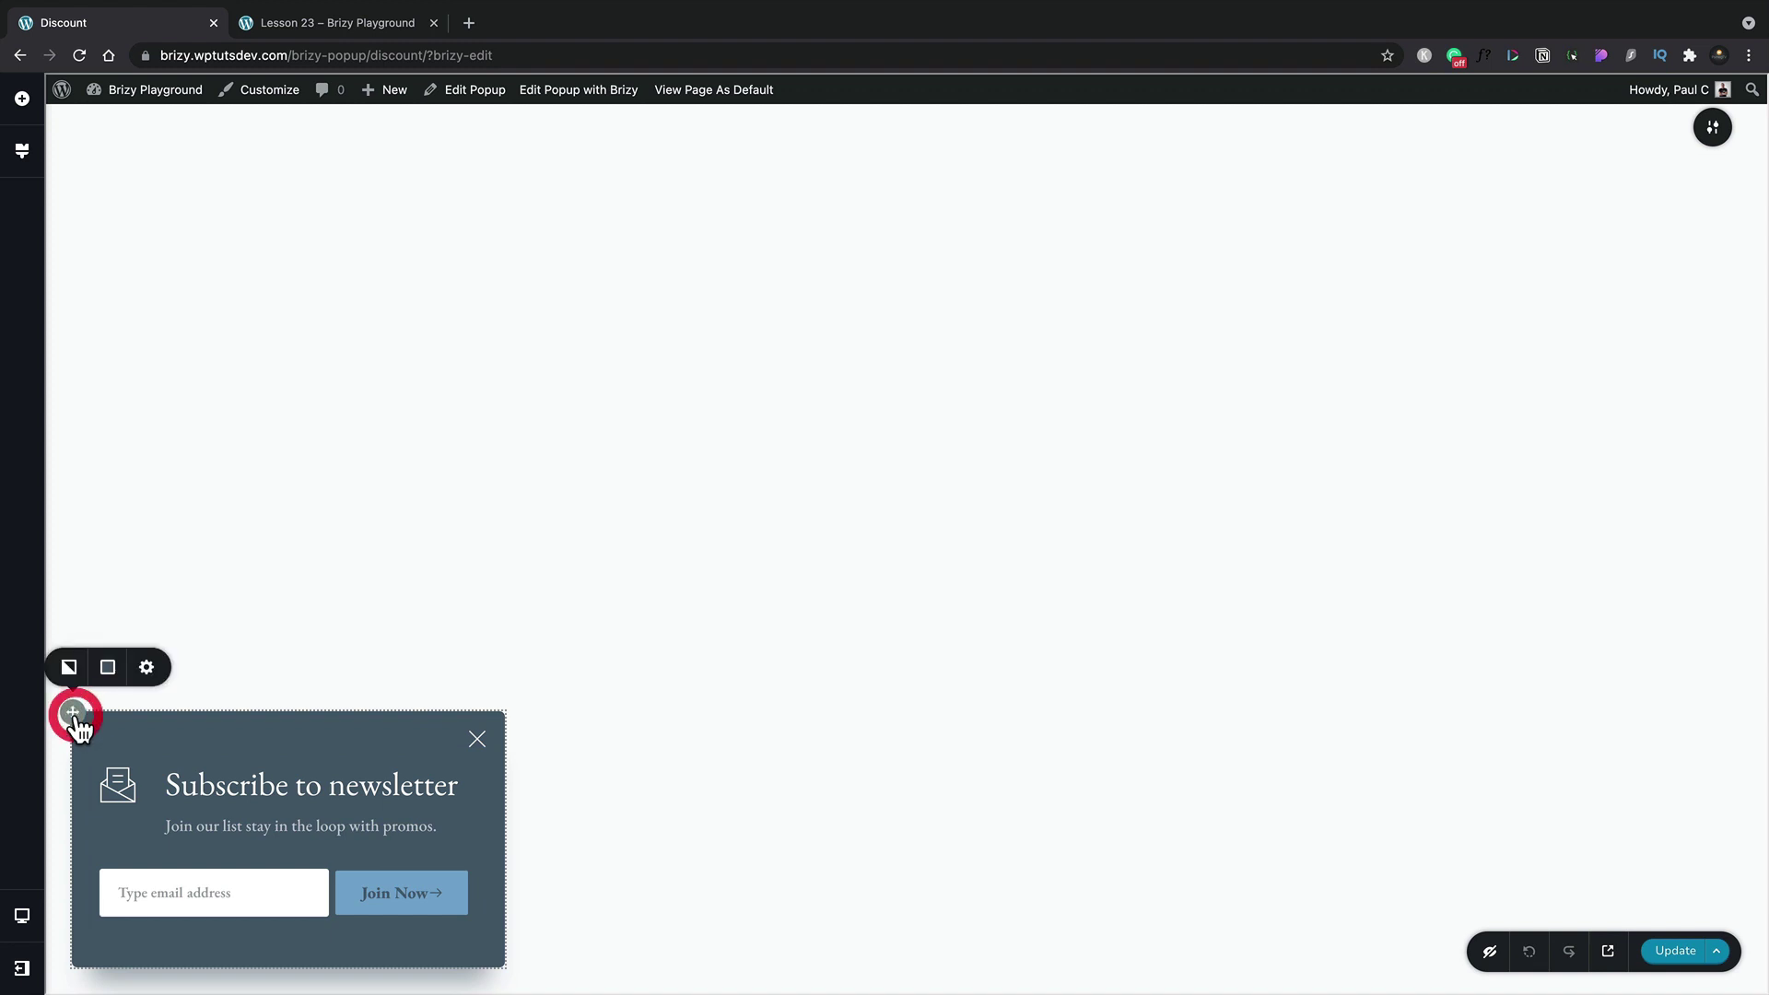
click(146, 669)
click(140, 613)
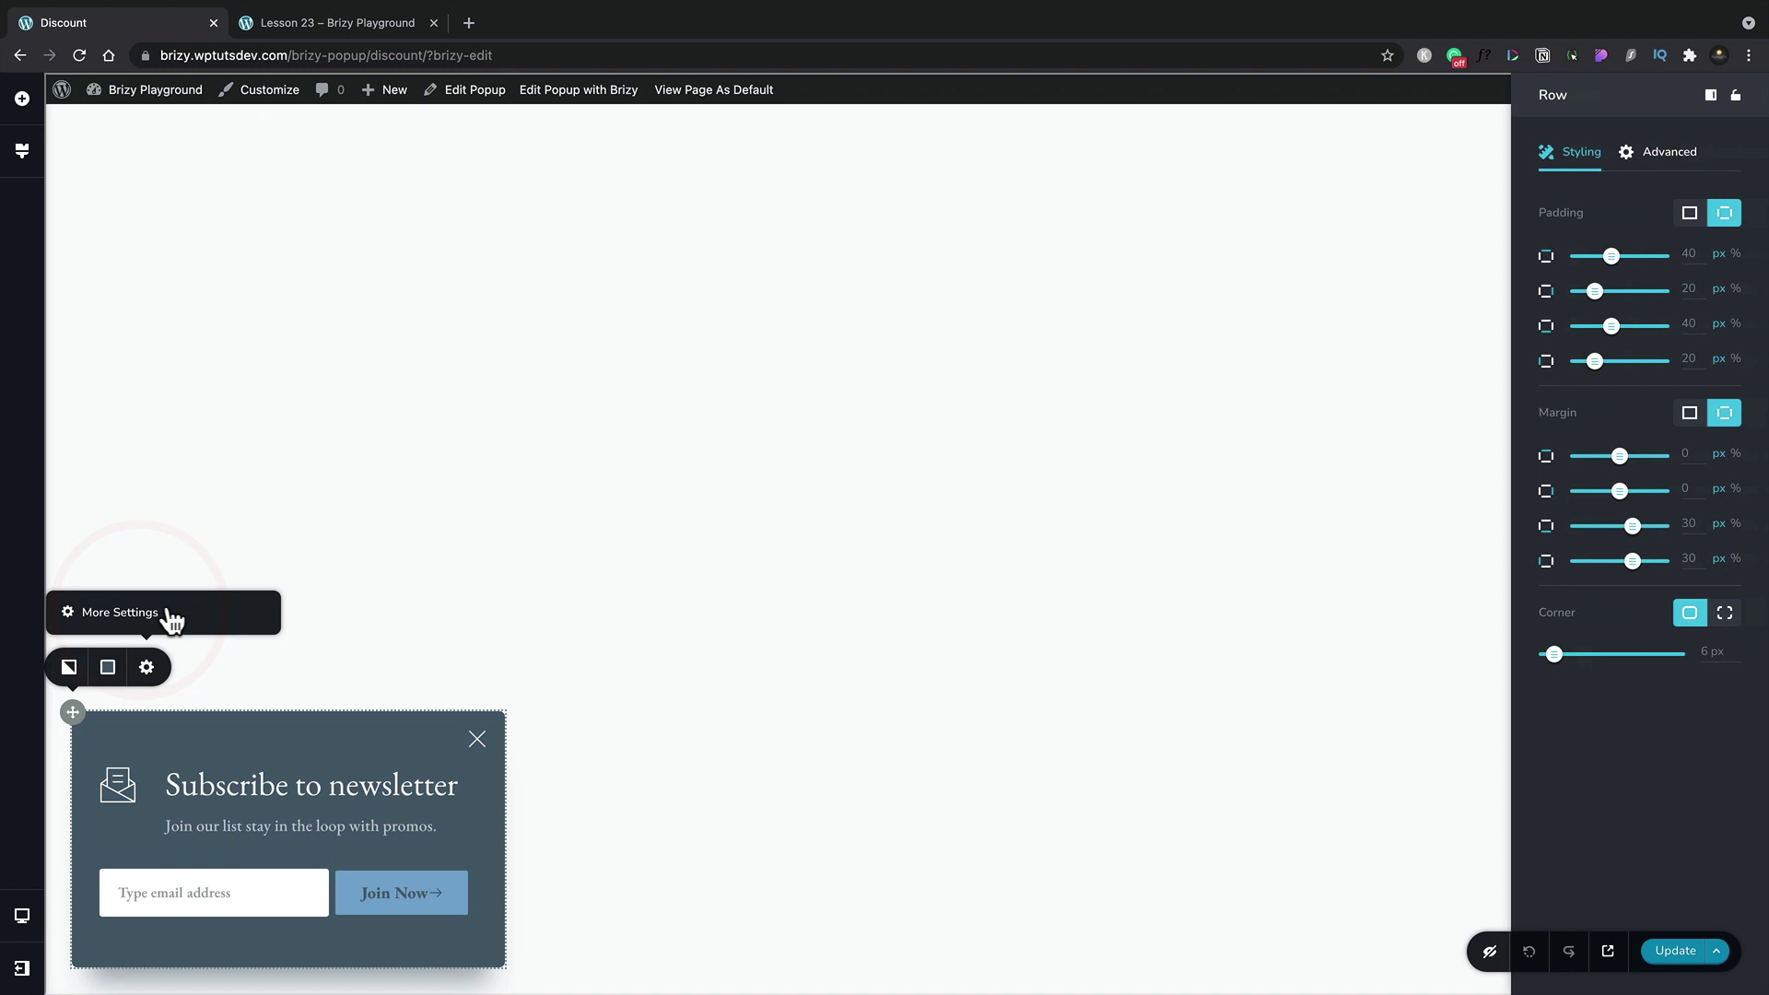
click(1668, 158)
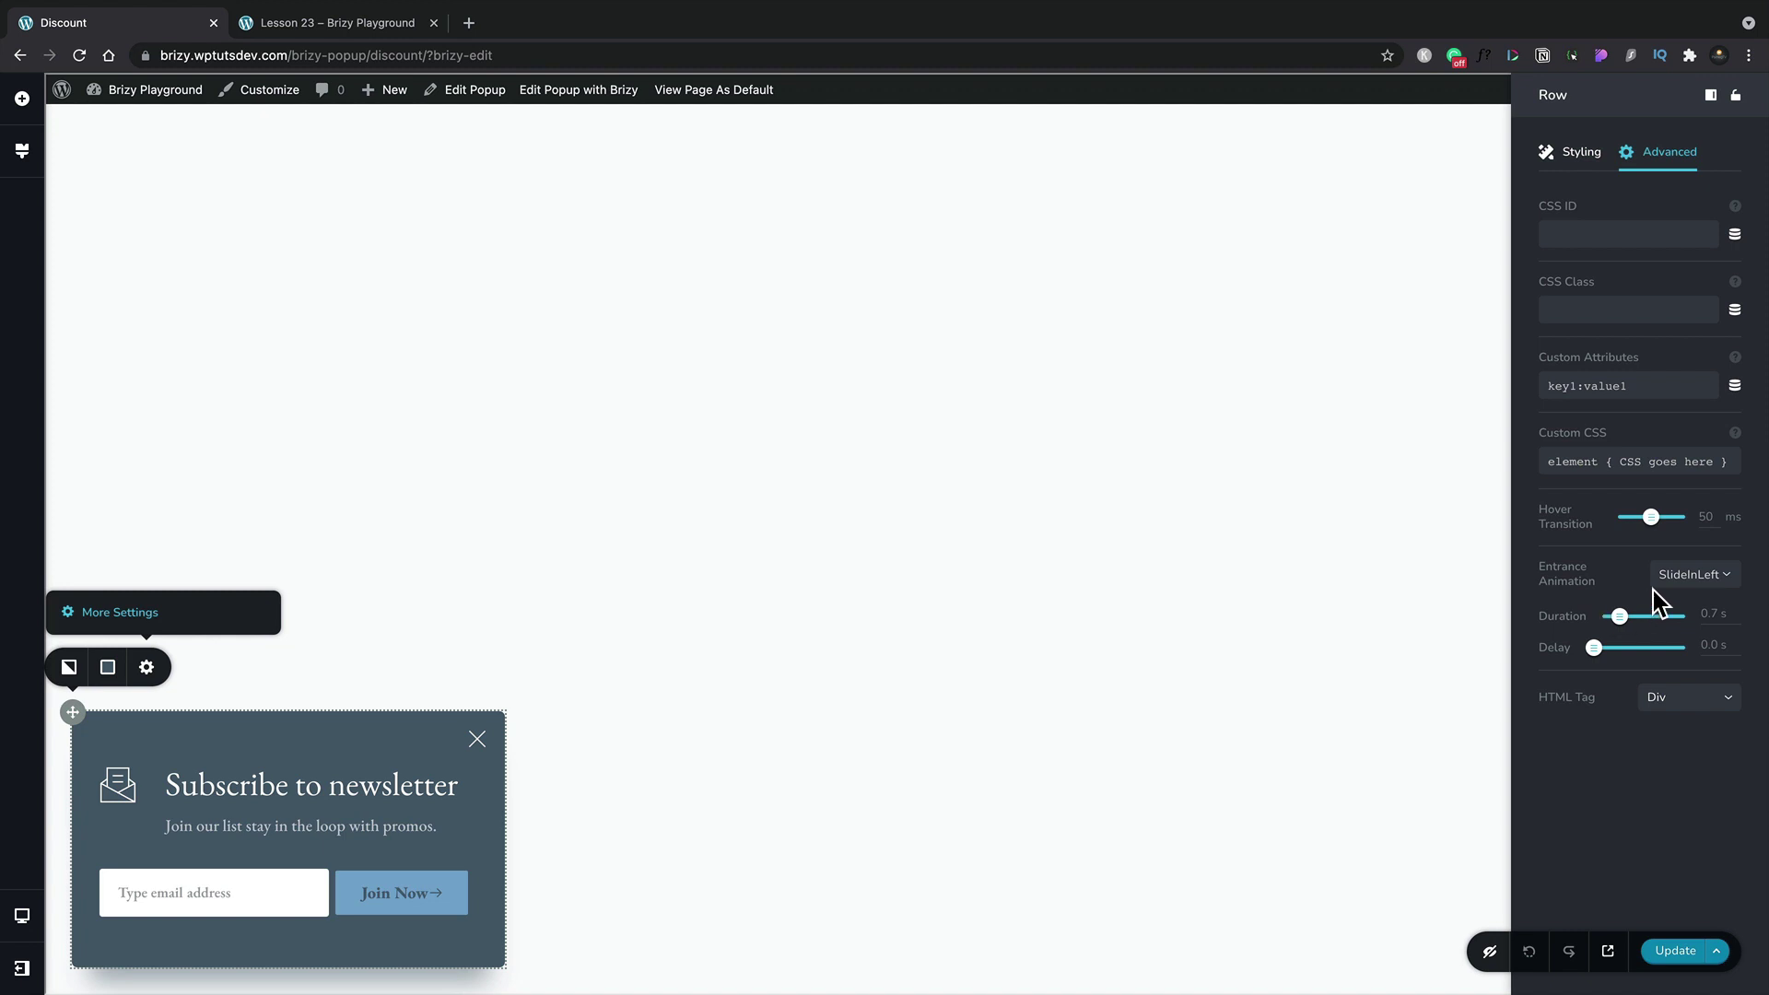
Step: Set the row's entrance animation to Tada with a 0.7 s duration
click(1708, 585)
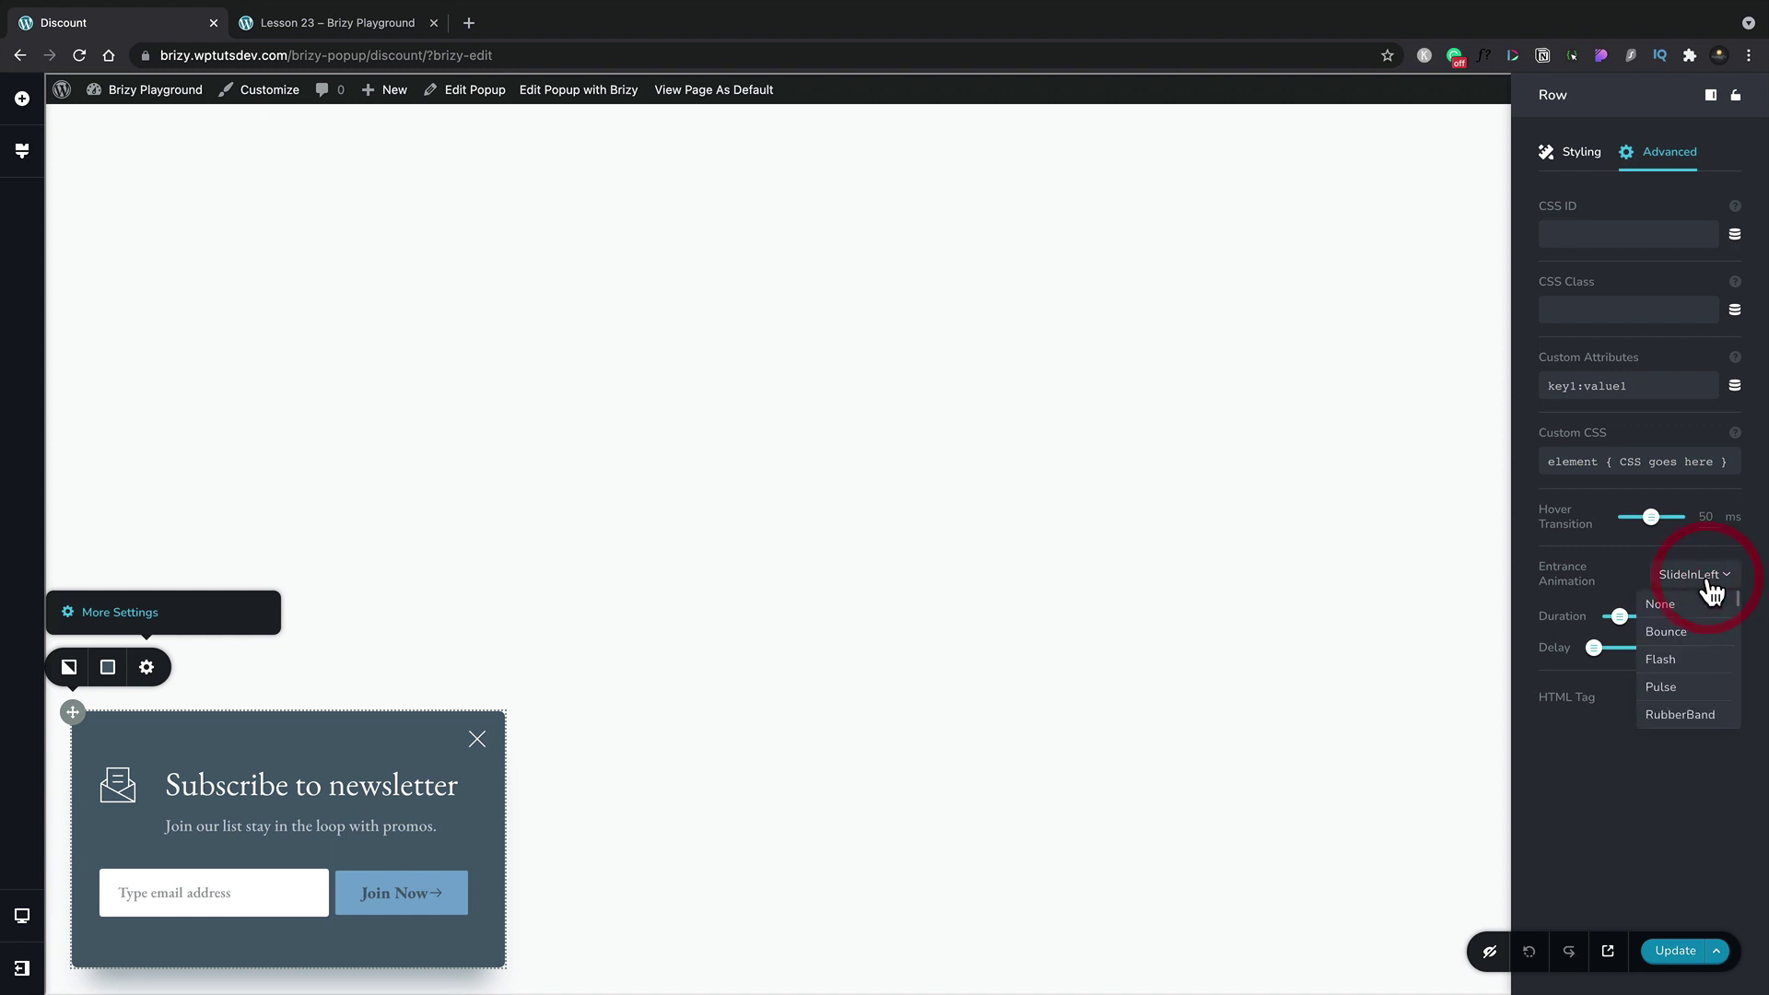
scroll(1693, 677, down, 1)
click(1693, 687)
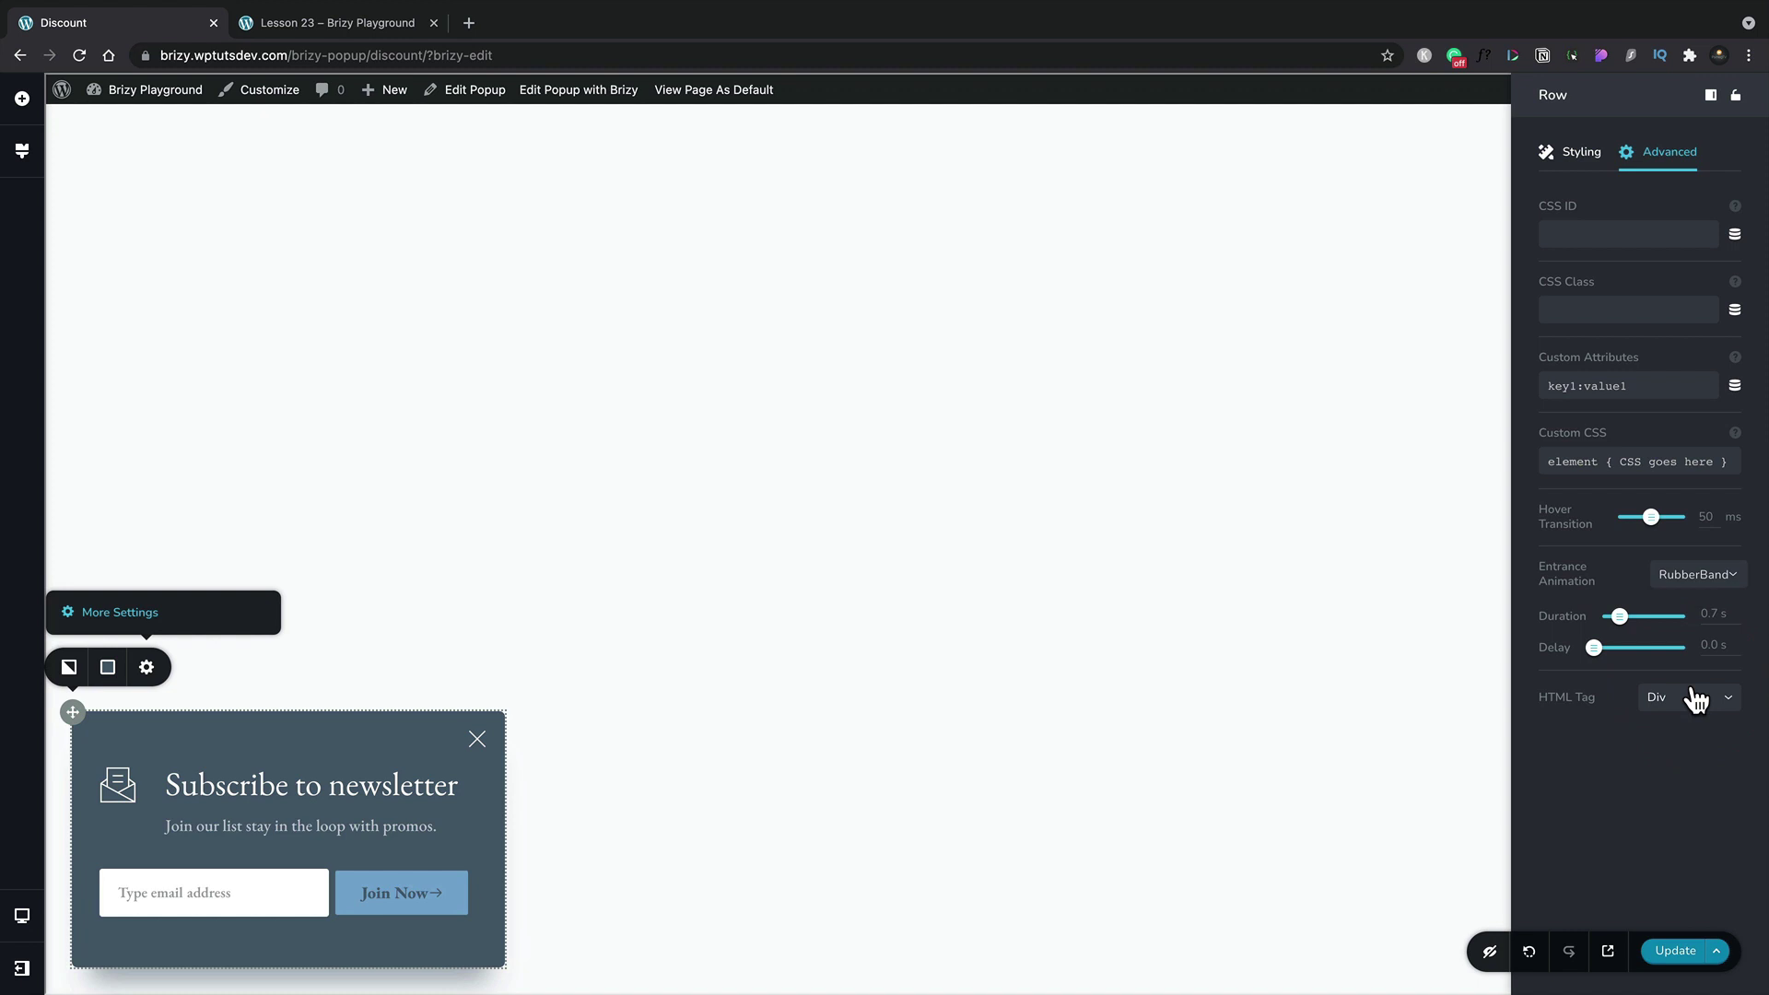
click(1705, 589)
scroll(1693, 679, down, 2)
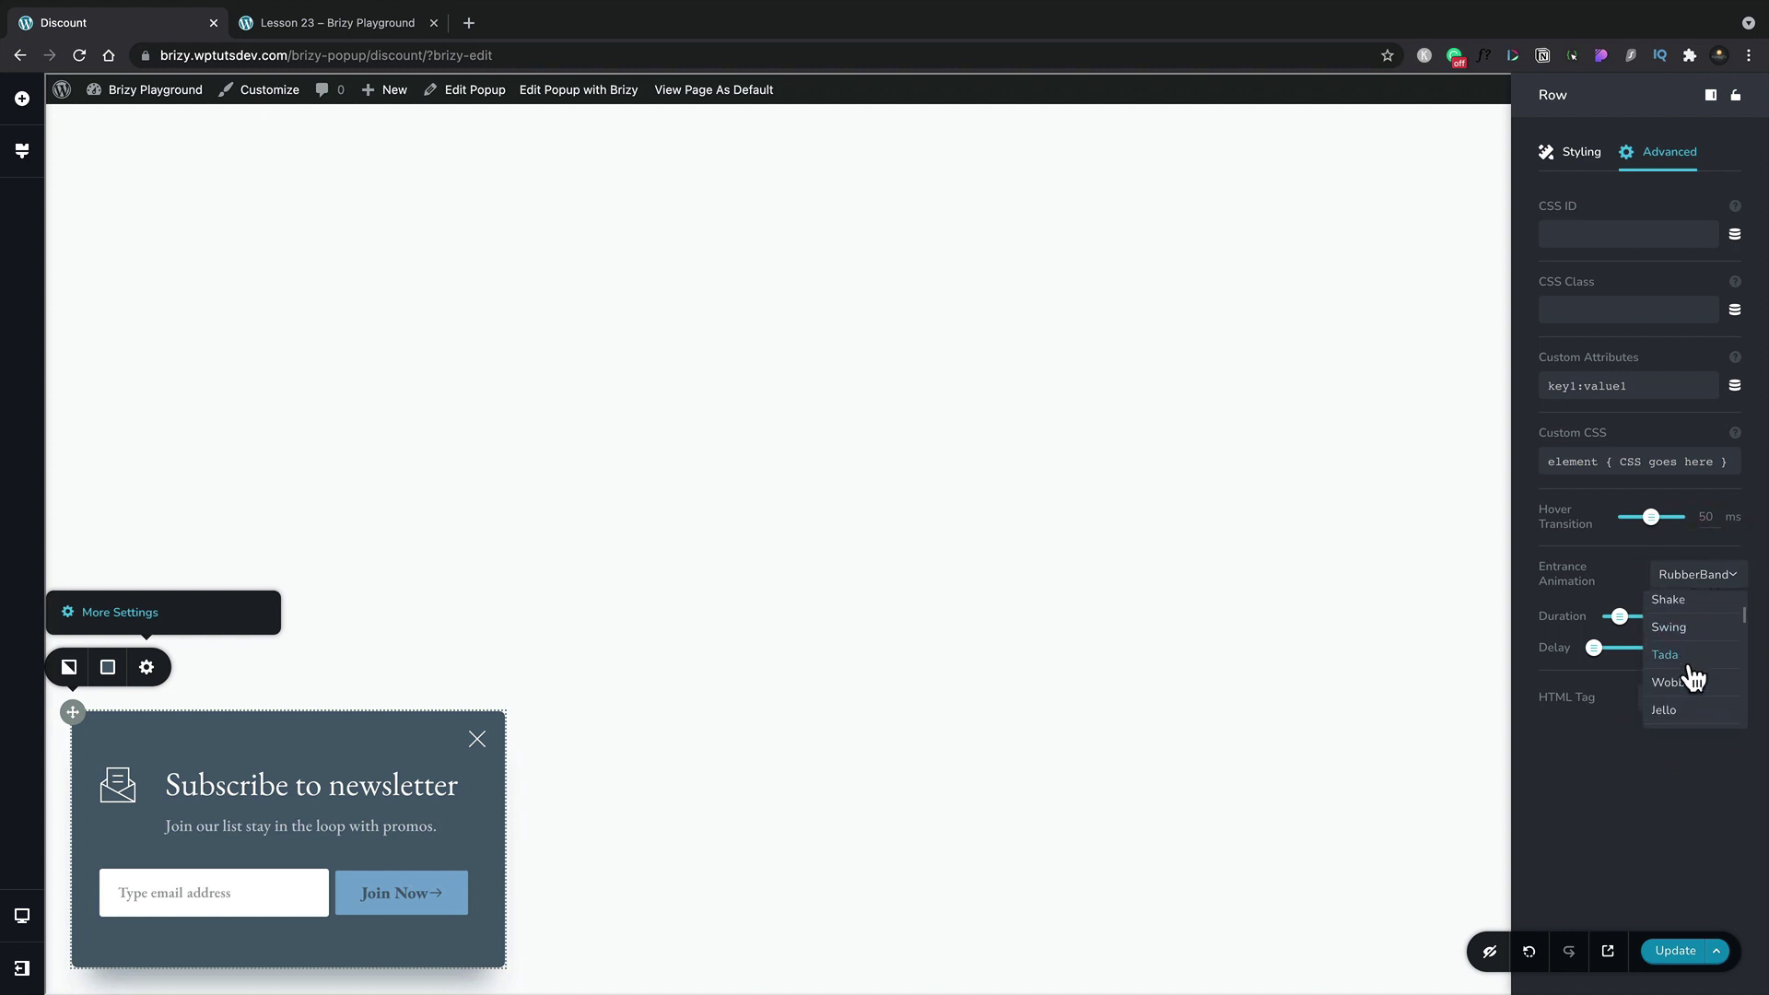
click(1682, 657)
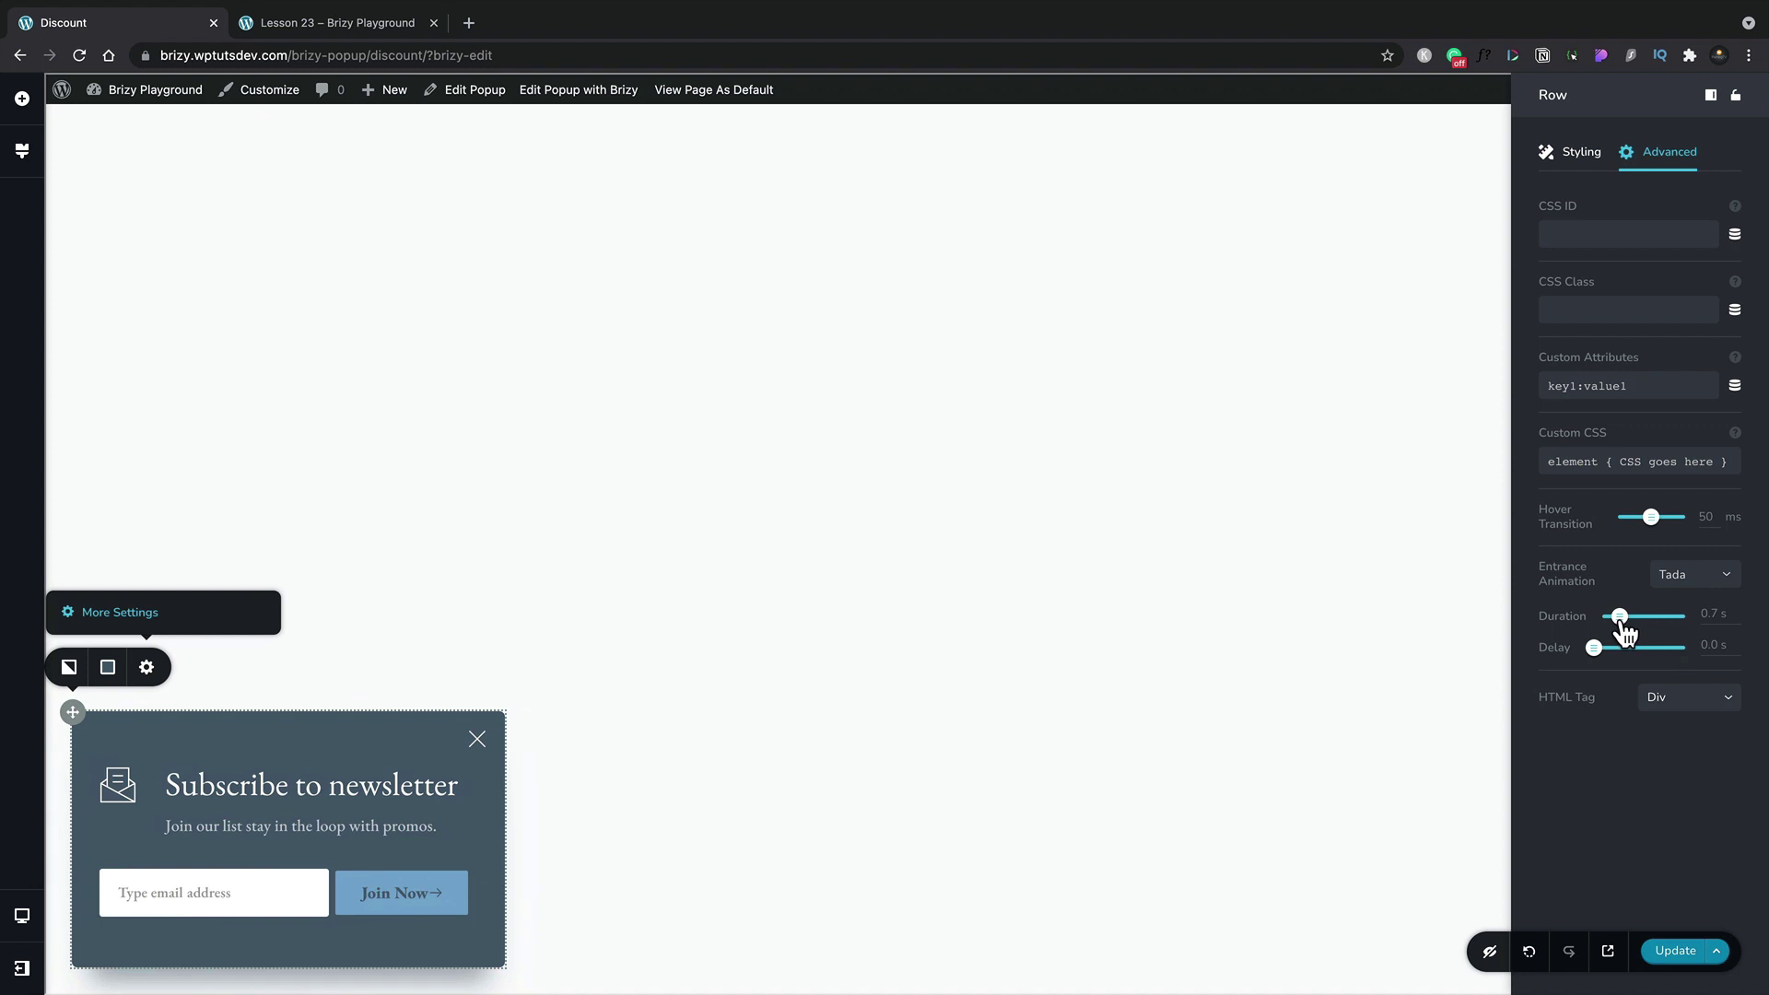
drag(1624, 634, 1644, 628)
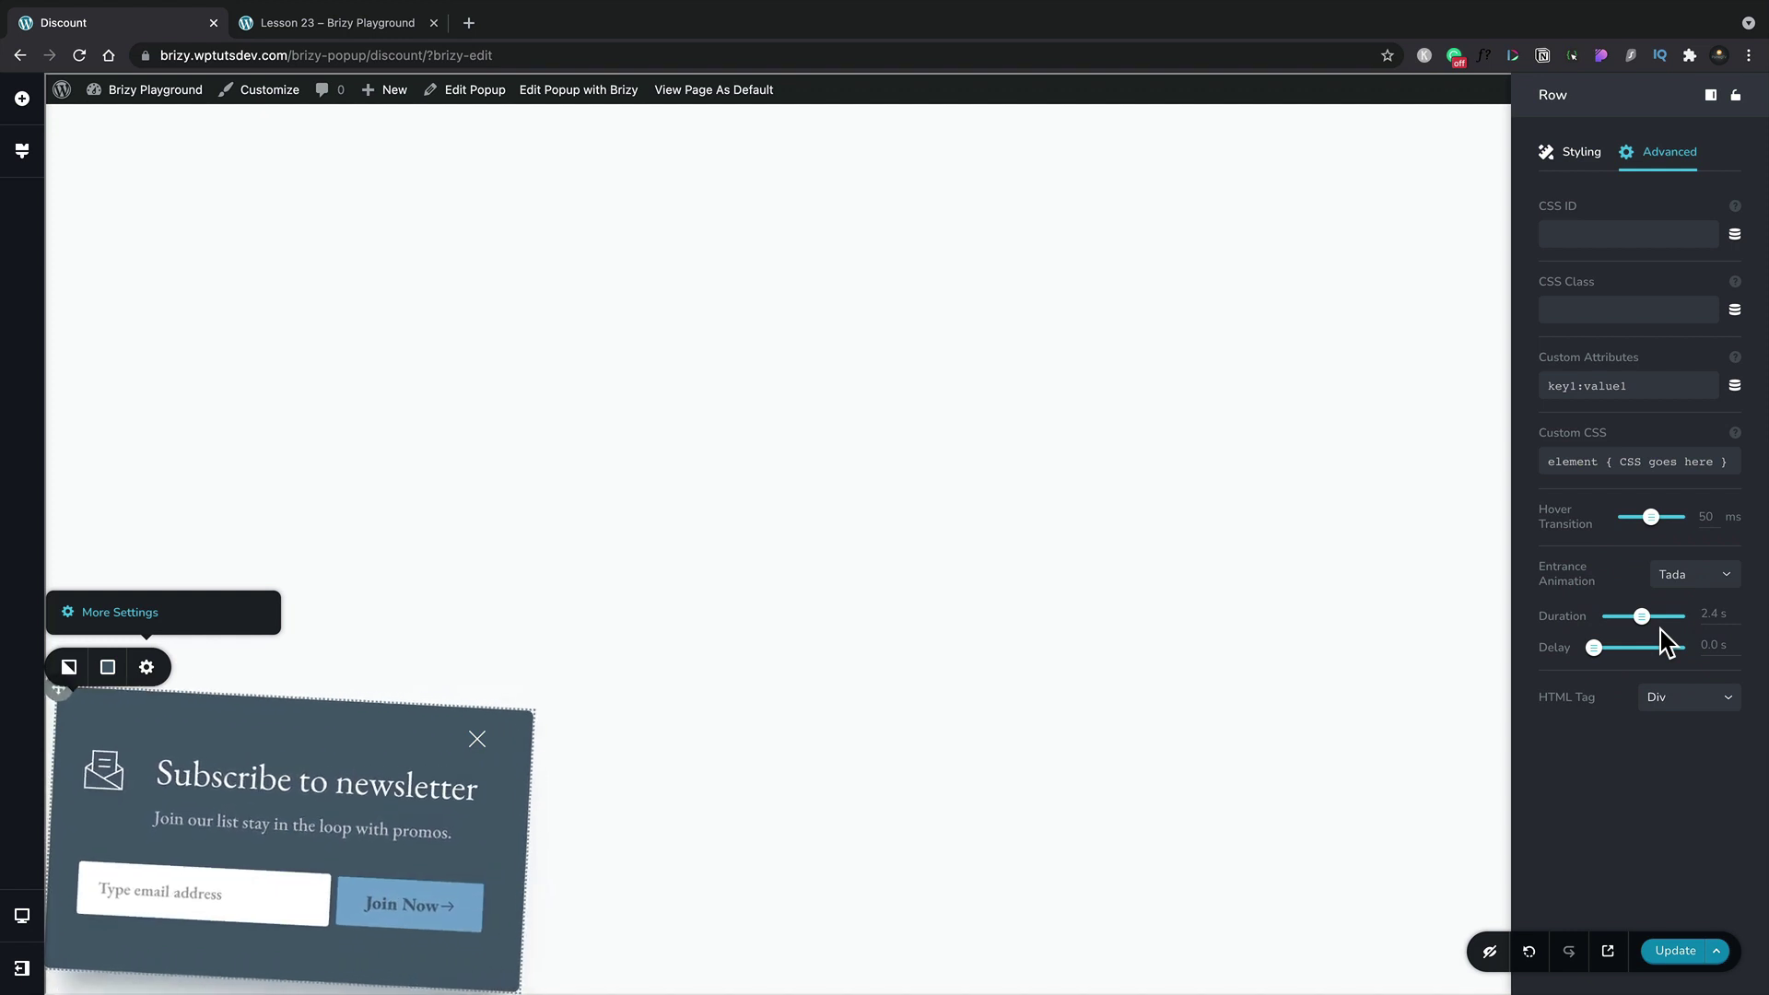
drag(1648, 634, 1622, 629)
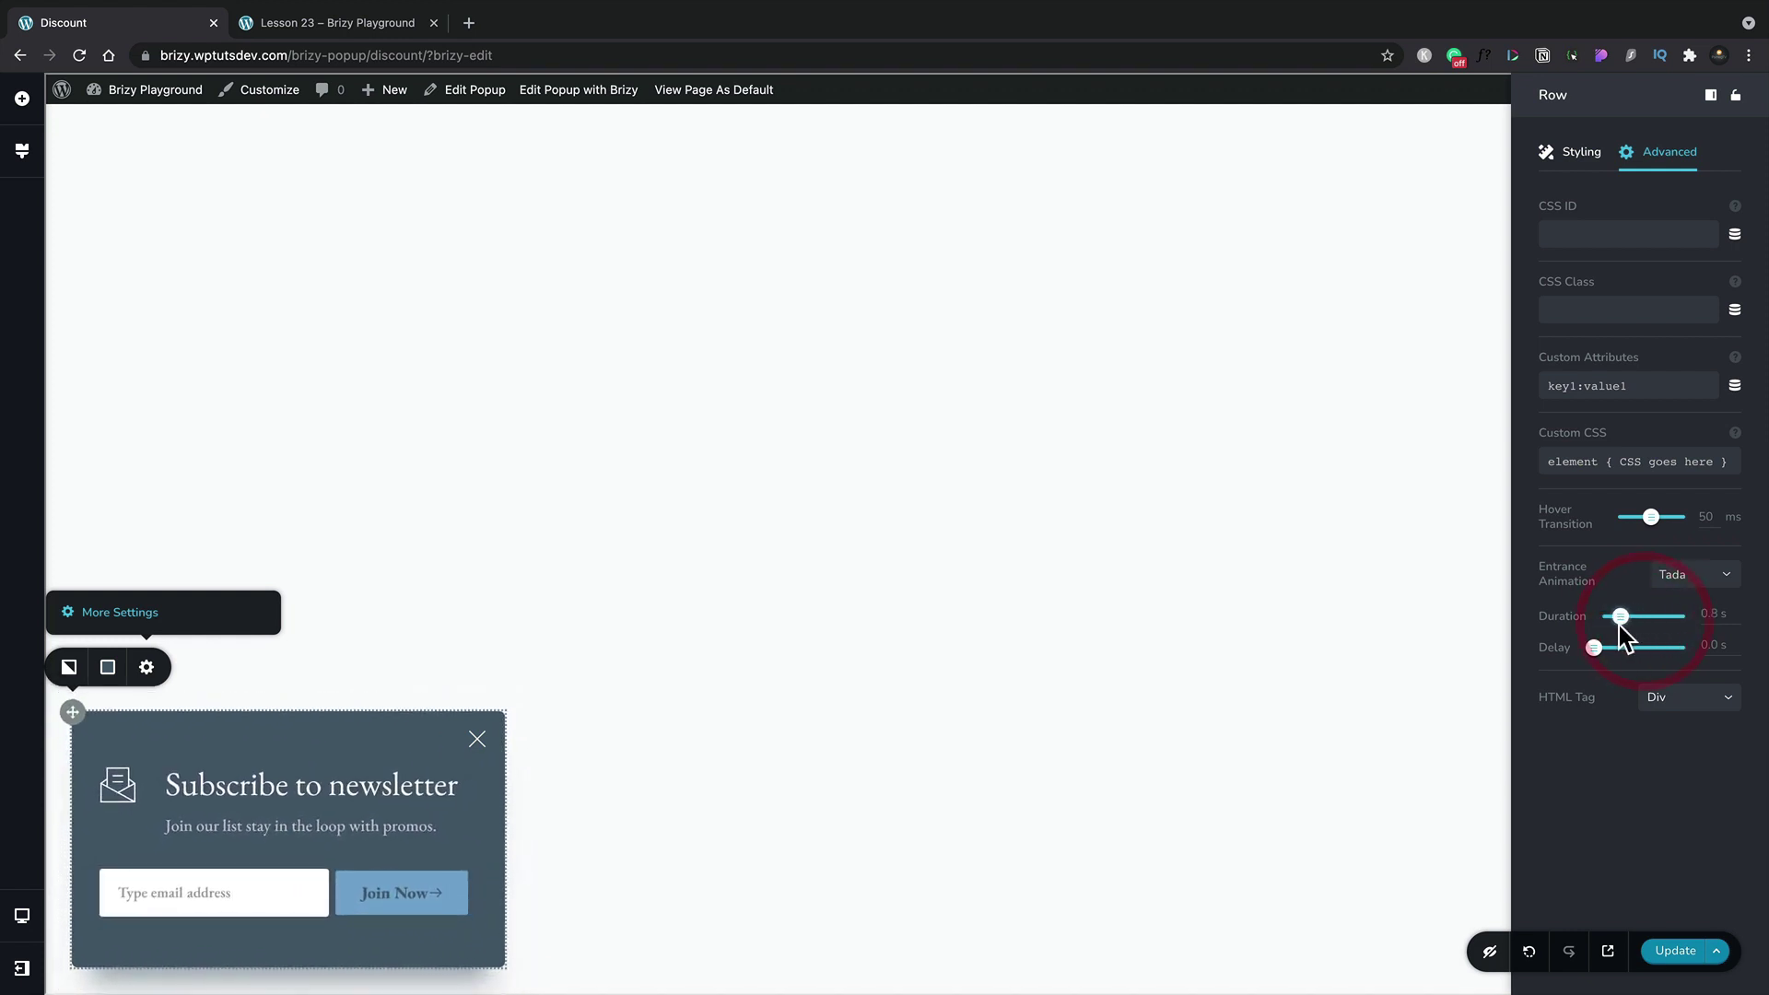
click(1616, 628)
drag(1621, 633, 1626, 634)
Step: Align the Discount popup block to the bottom centre of the screen
click(588, 586)
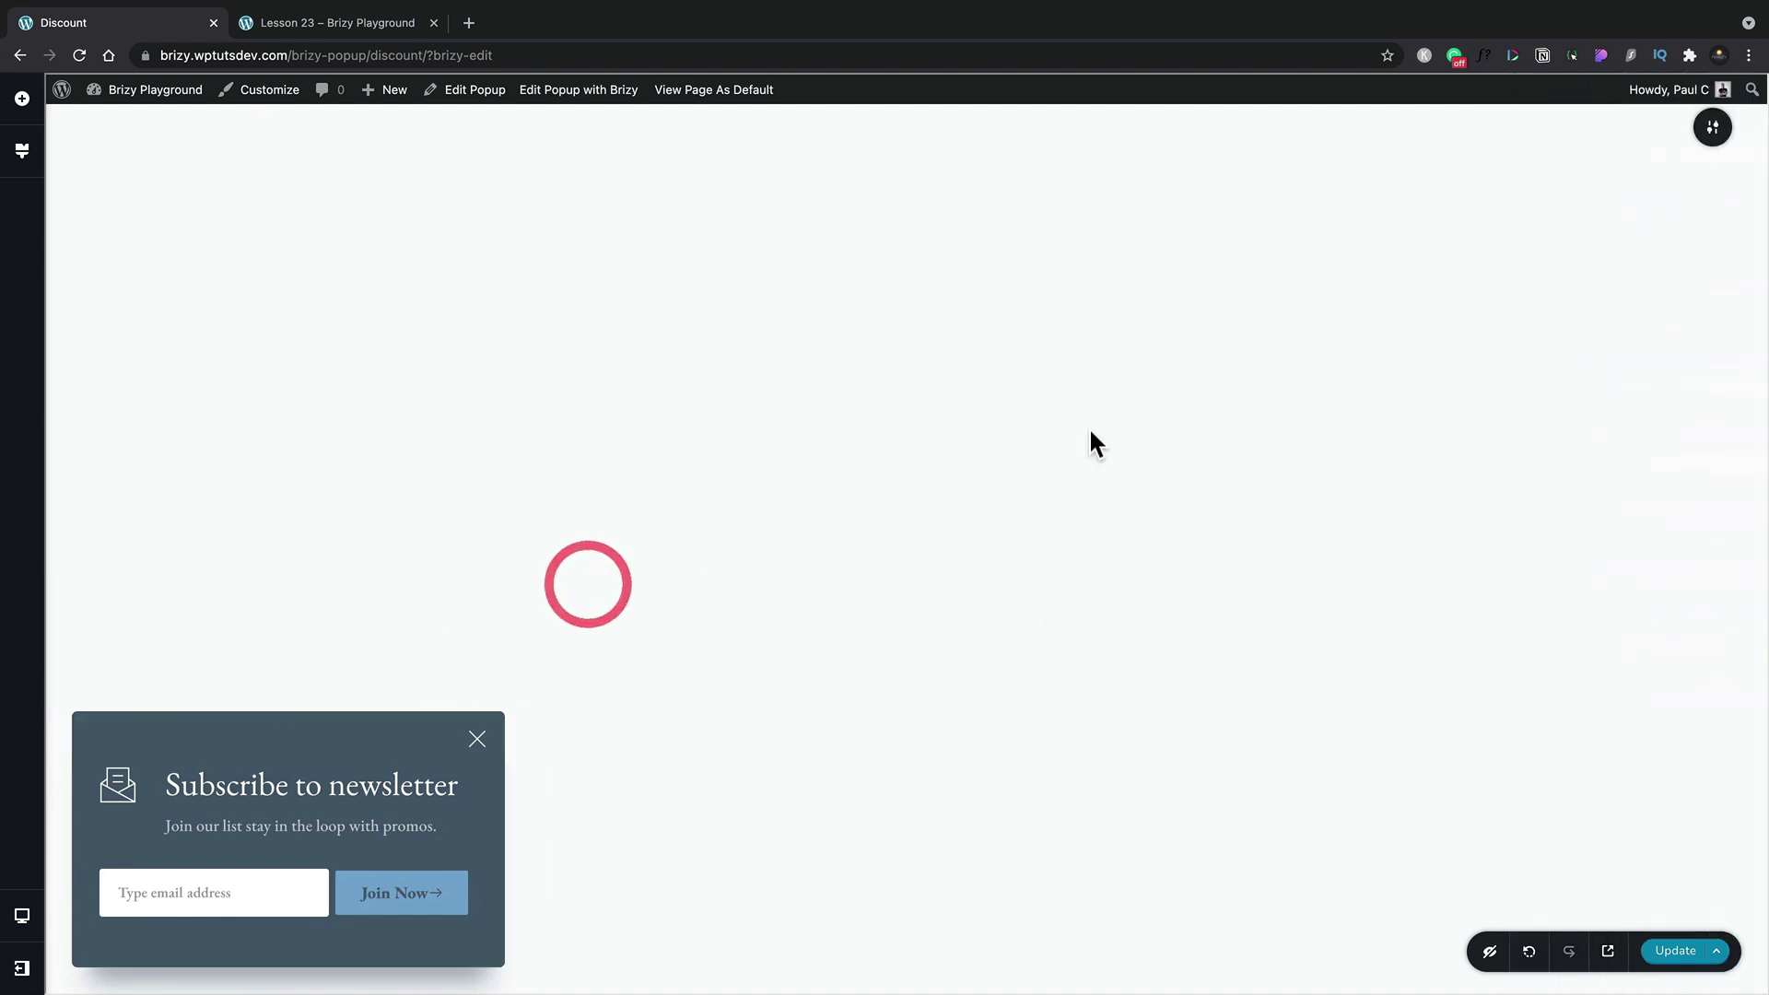
click(1710, 128)
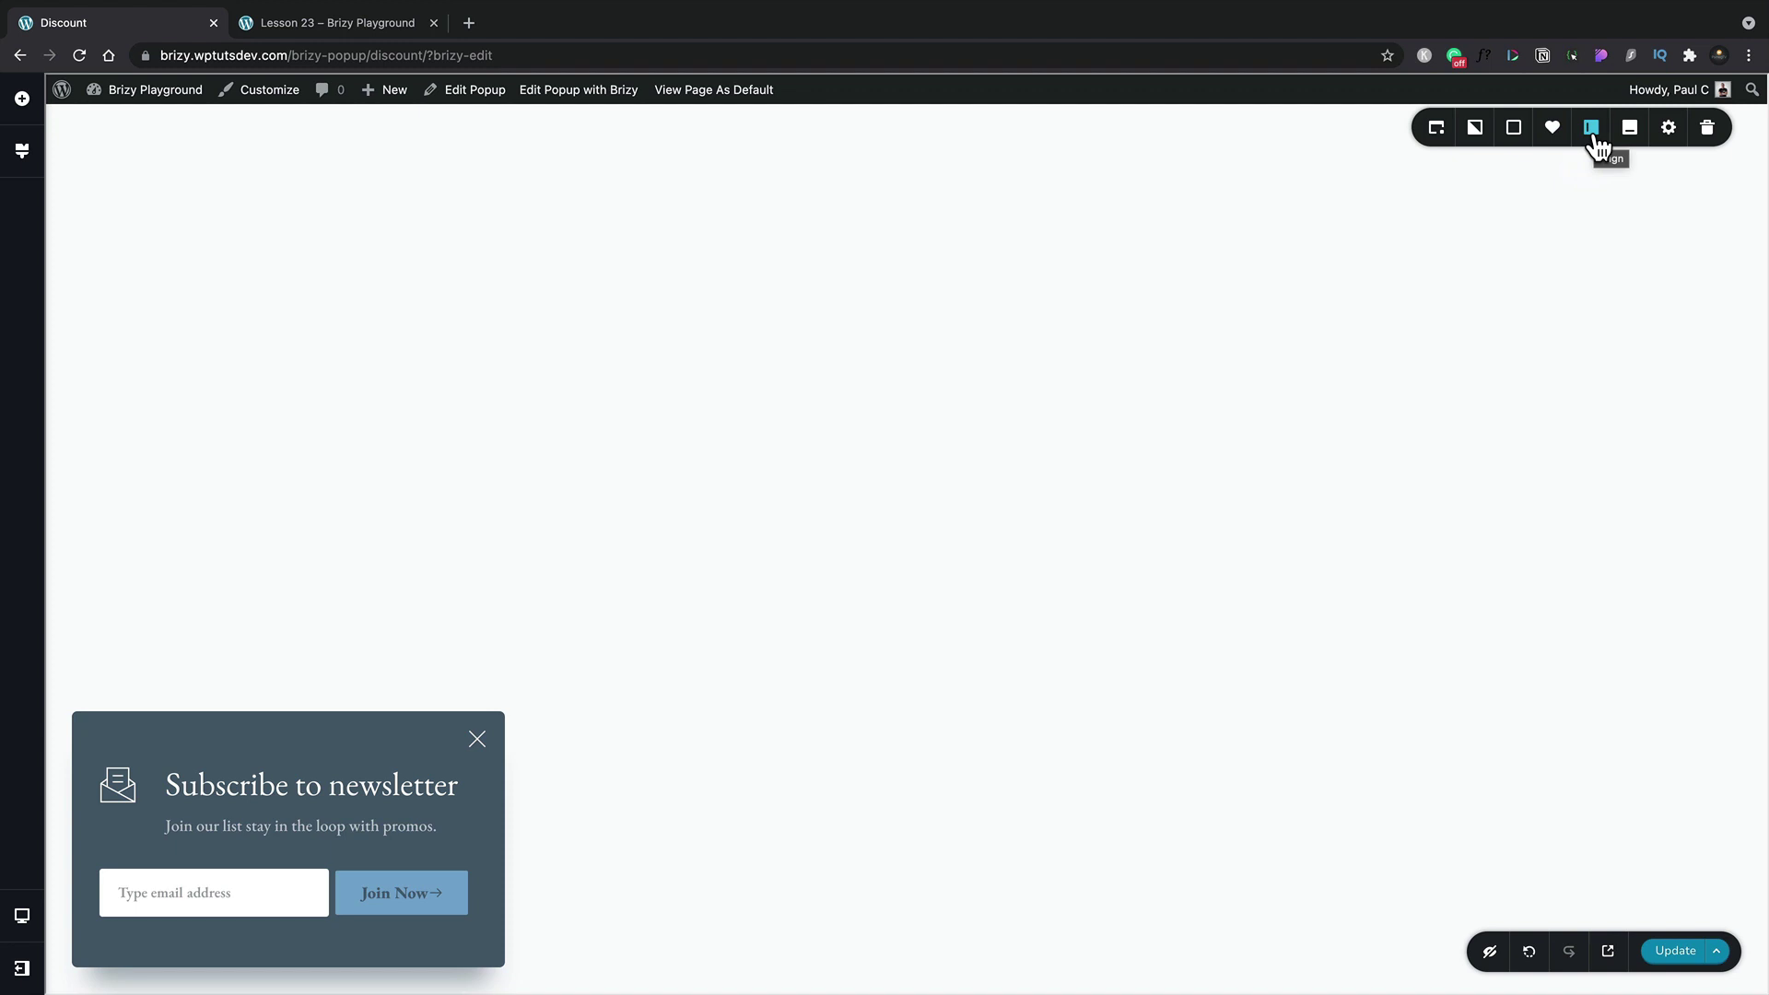
click(1595, 138)
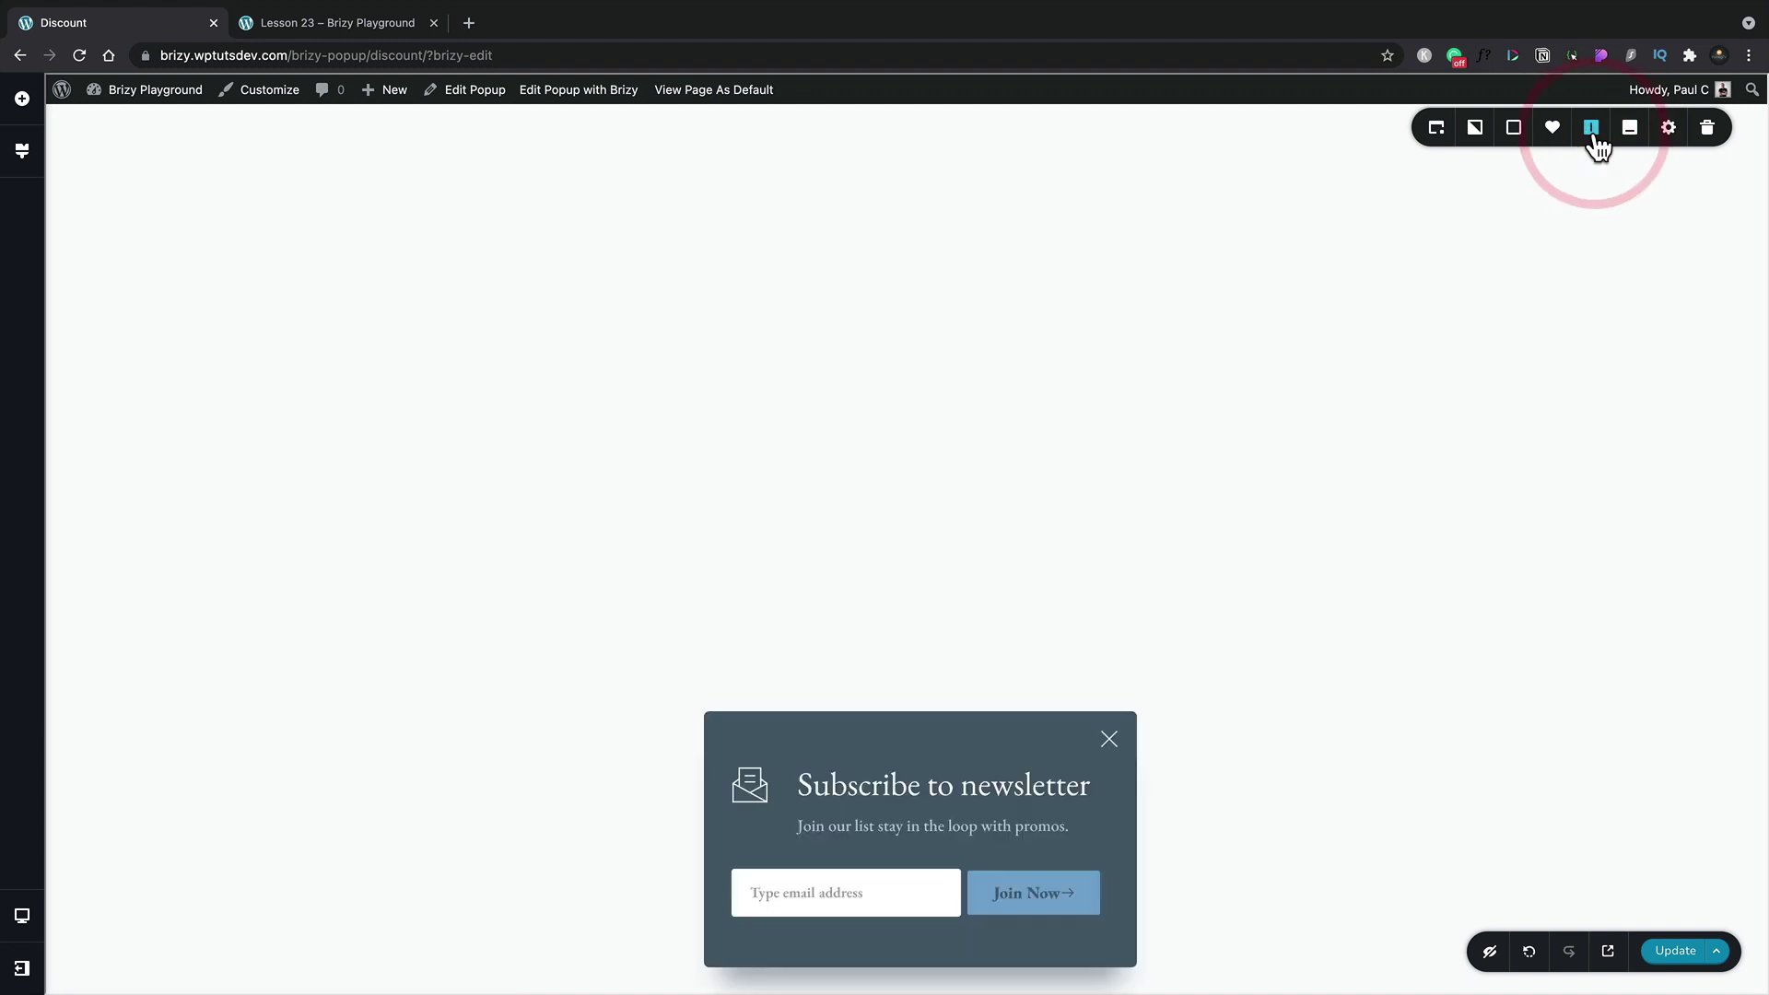